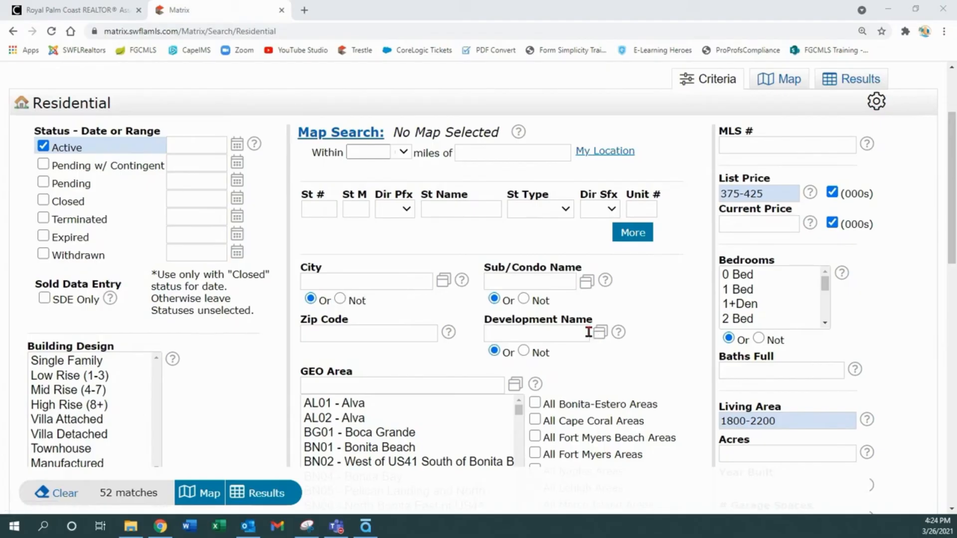
# - Browse the Sub/Condo Name lookup list and close it without choosing anything
pyautogui.click(587, 283)
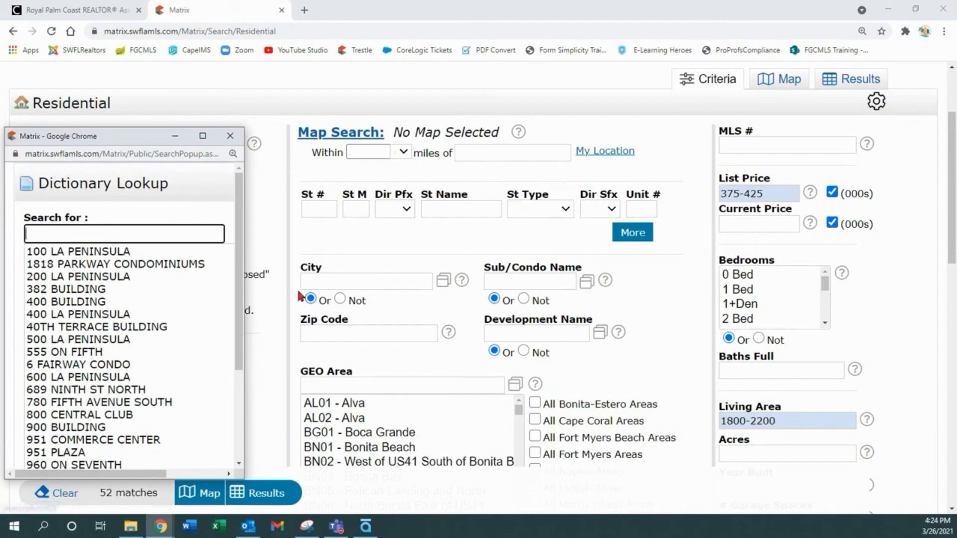
pyautogui.scroll(-2, 239, 299)
pyautogui.scroll(-1, 239, 299)
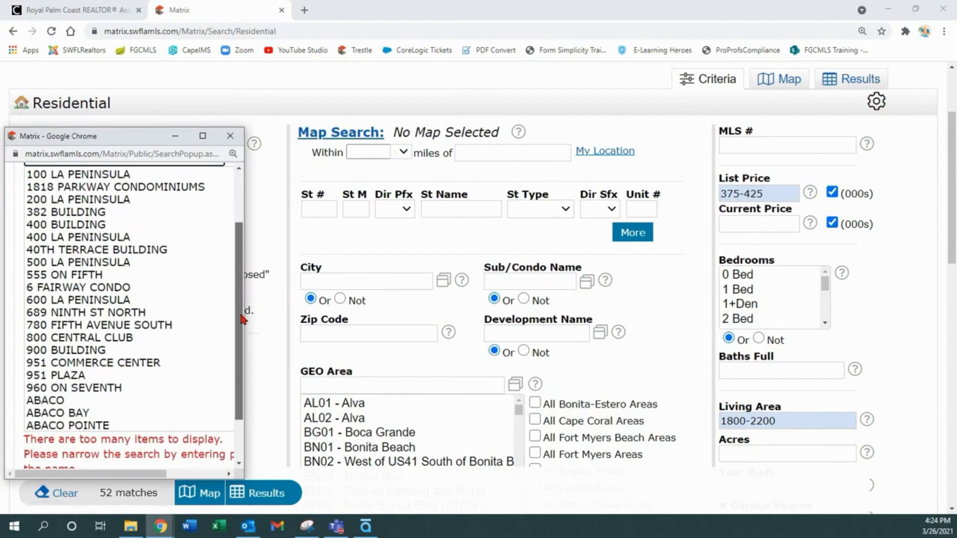
pyautogui.scroll(2, 239, 299)
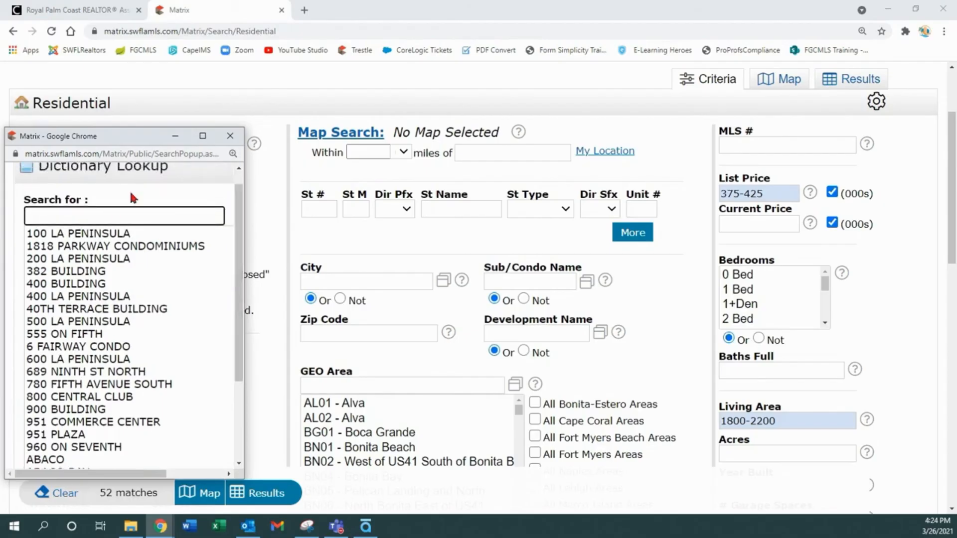
pyautogui.click(230, 136)
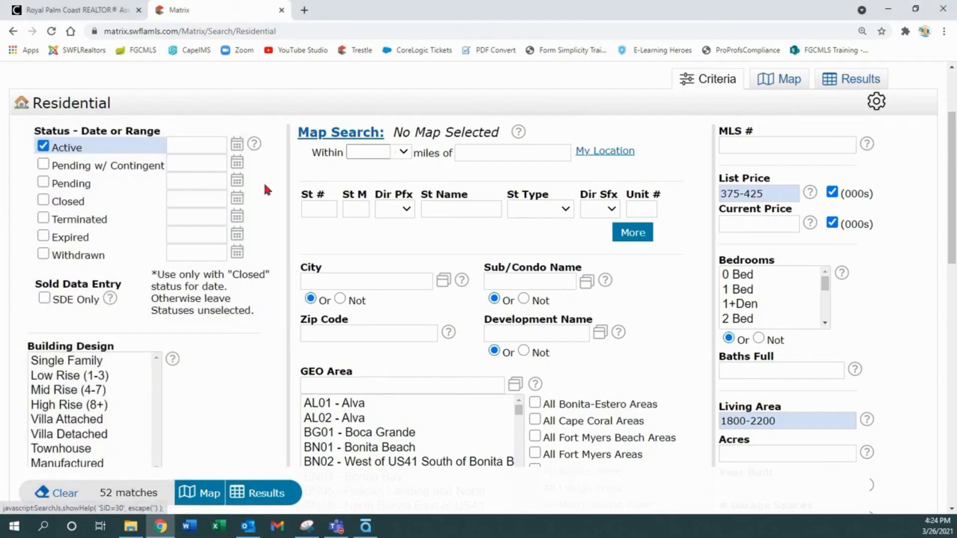
# - Maximize the Development Names lookup and add ABBEY SUBDIVISION and ACREAGE HEADER to the selection
pyautogui.click(599, 334)
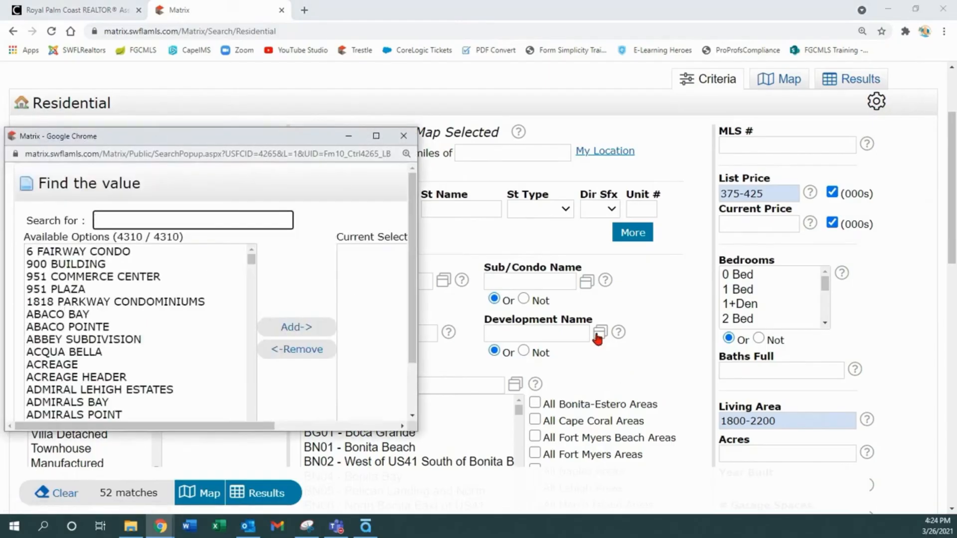
pyautogui.click(376, 136)
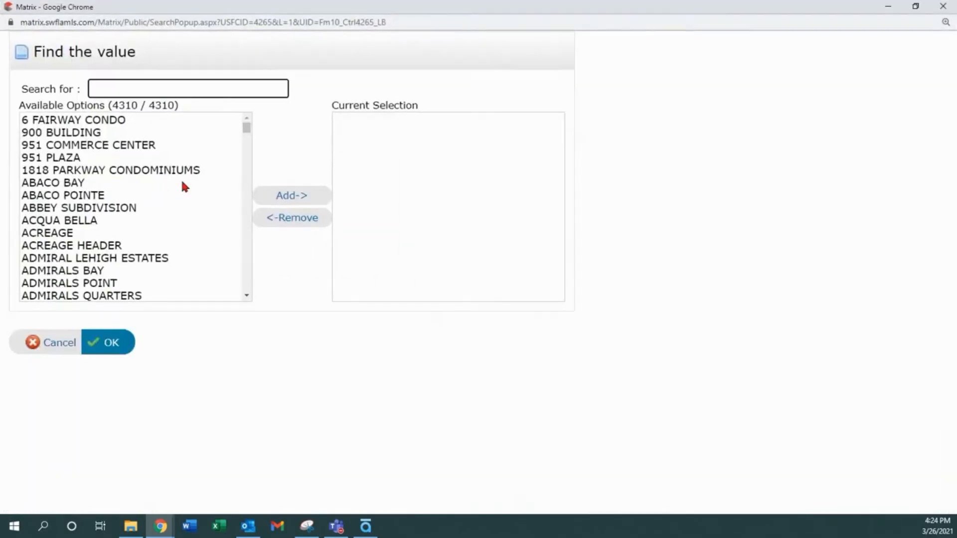
pyautogui.moveTo(247, 129)
pyautogui.mouseDown()
pyautogui.moveTo(244, 158)
pyautogui.moveTo(246, 128)
pyautogui.mouseUp()
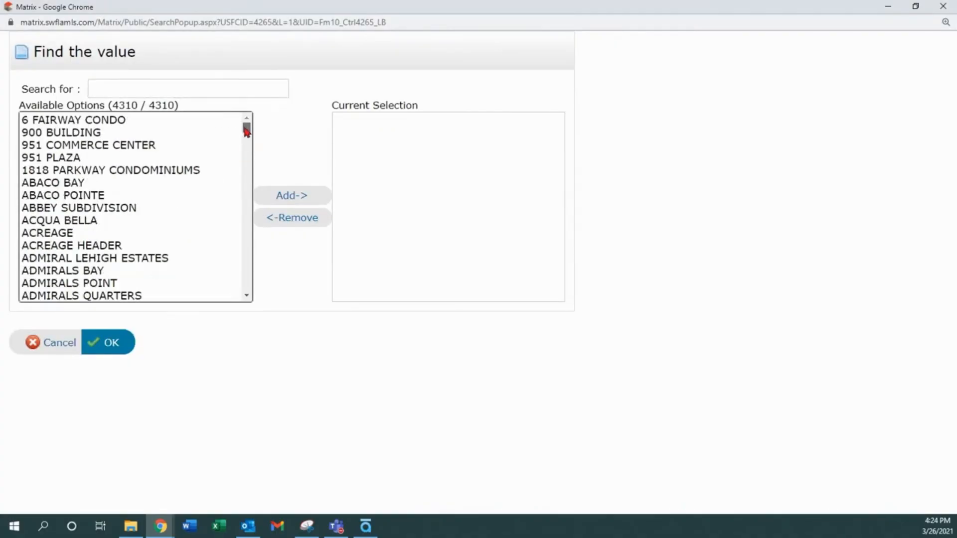
pyautogui.click(141, 87)
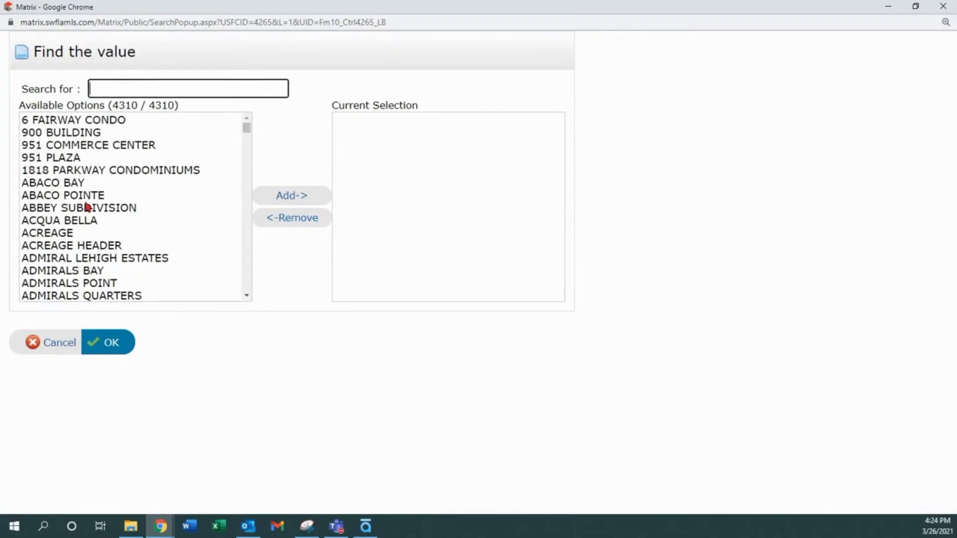
pyautogui.click(68, 210)
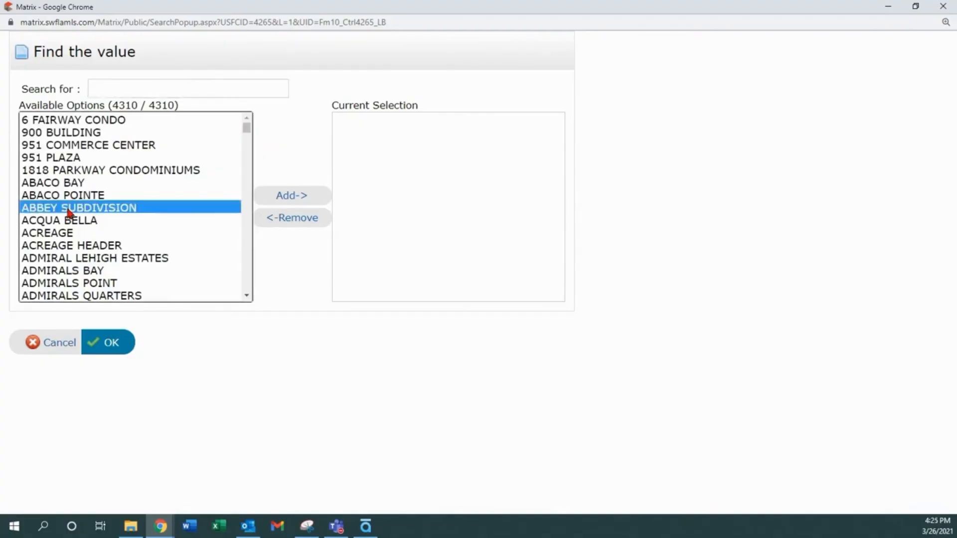
pyautogui.click(293, 197)
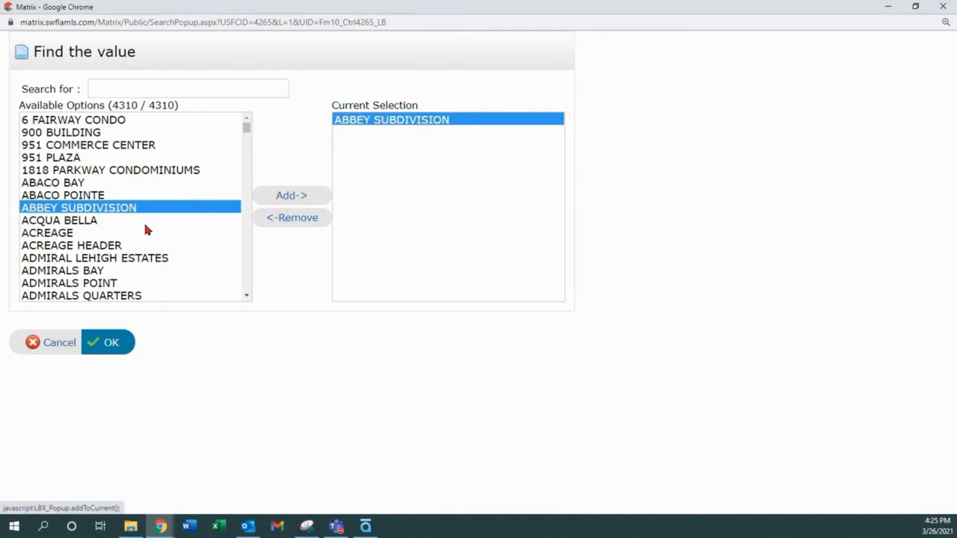
pyautogui.click(52, 246)
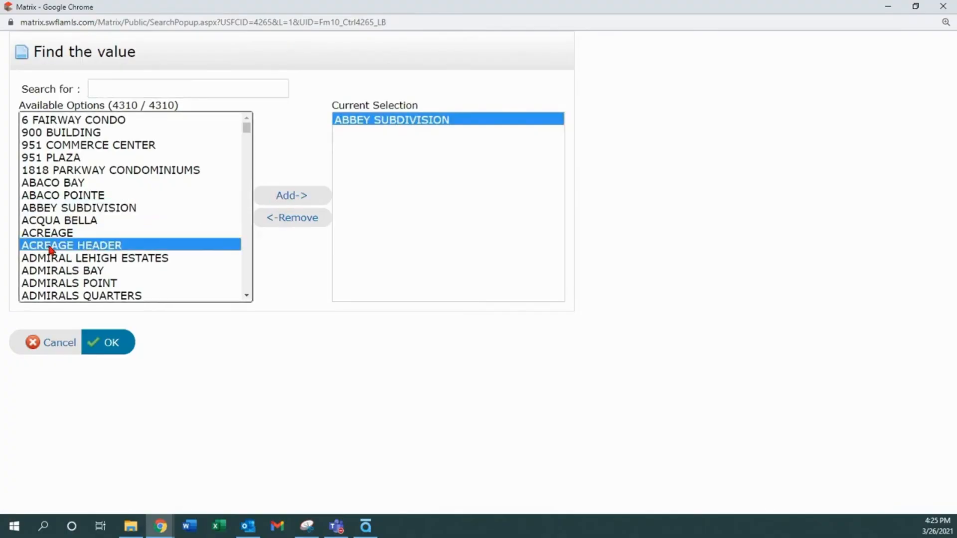
pyautogui.click(286, 199)
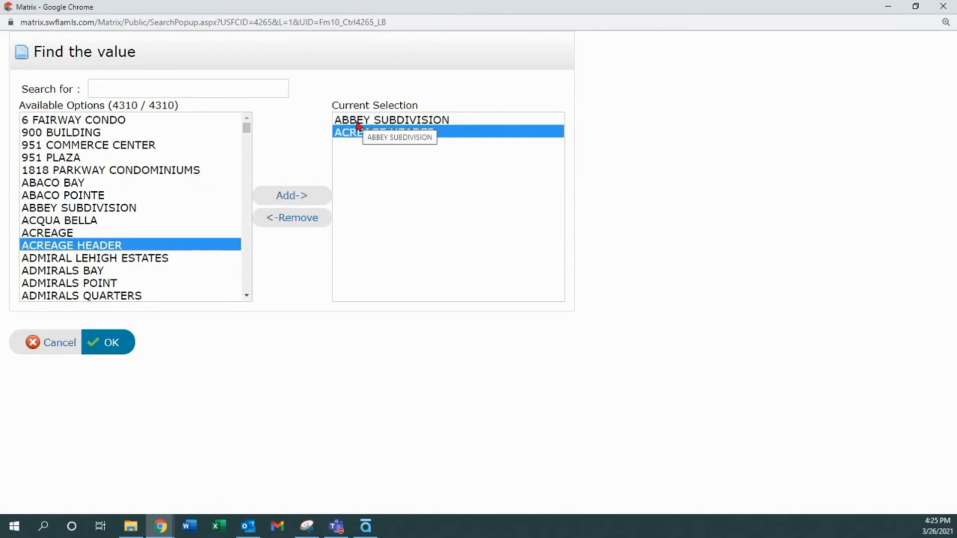
# - Remove both developments from the selection and close the lookup with nothing chosen
pyautogui.click(294, 222)
pyautogui.click(390, 122)
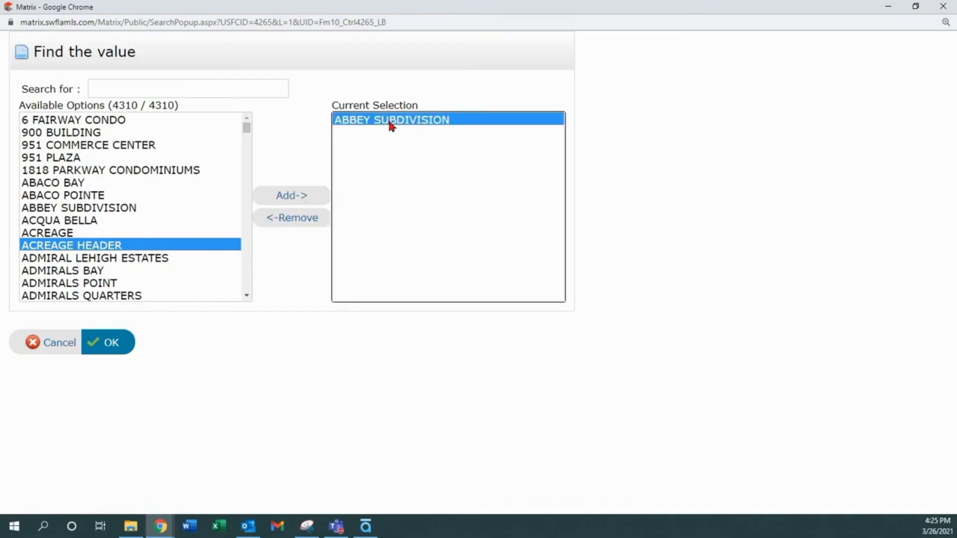
pyautogui.click(300, 221)
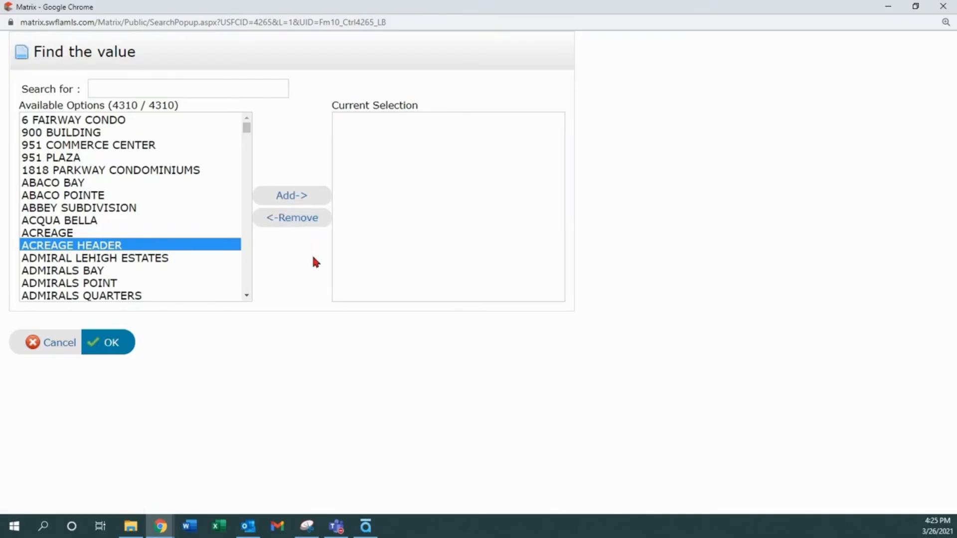
pyautogui.click(111, 344)
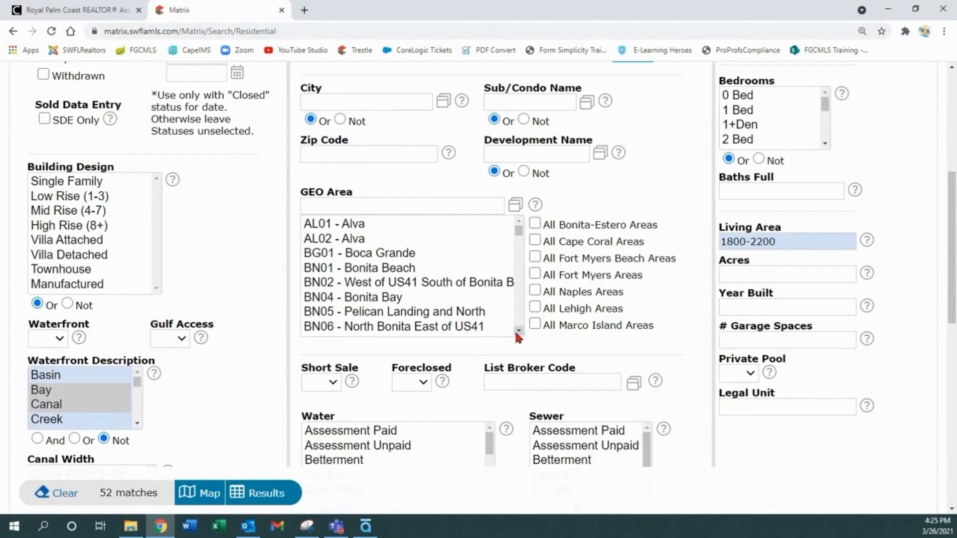
# - Scroll through the criteria page and show the help text for Sub/Condo Name
pyautogui.scroll(-2, 518, 330)
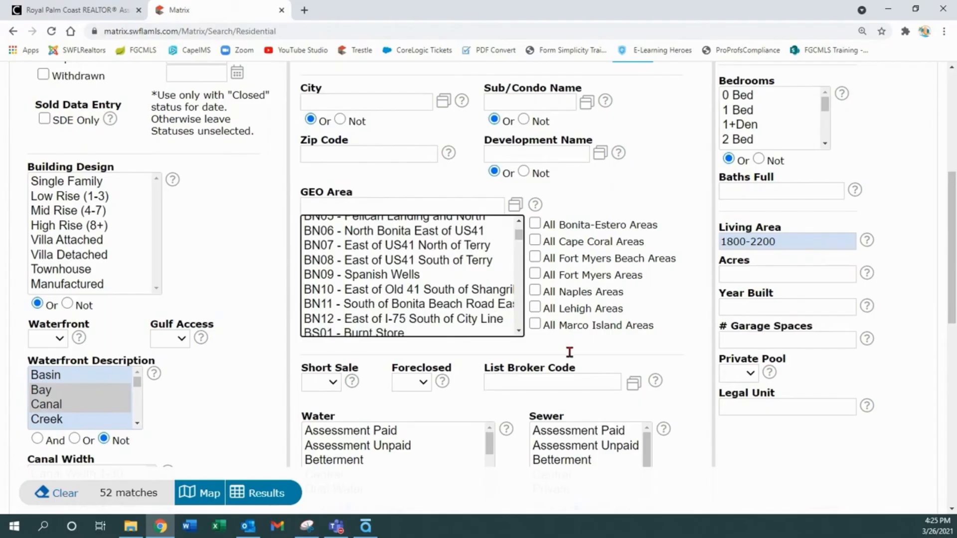
pyautogui.scroll(6, 572, 338)
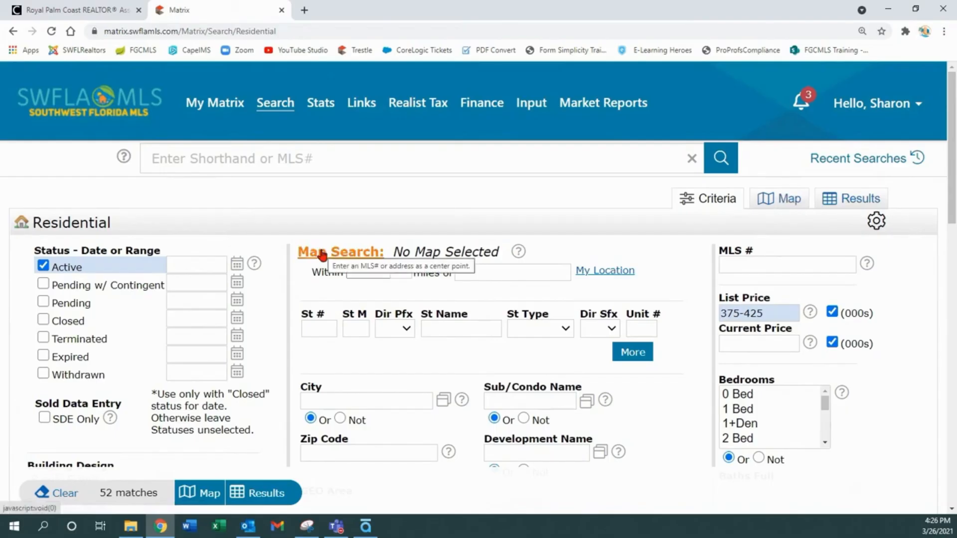
pyautogui.scroll(-1, 660, 401)
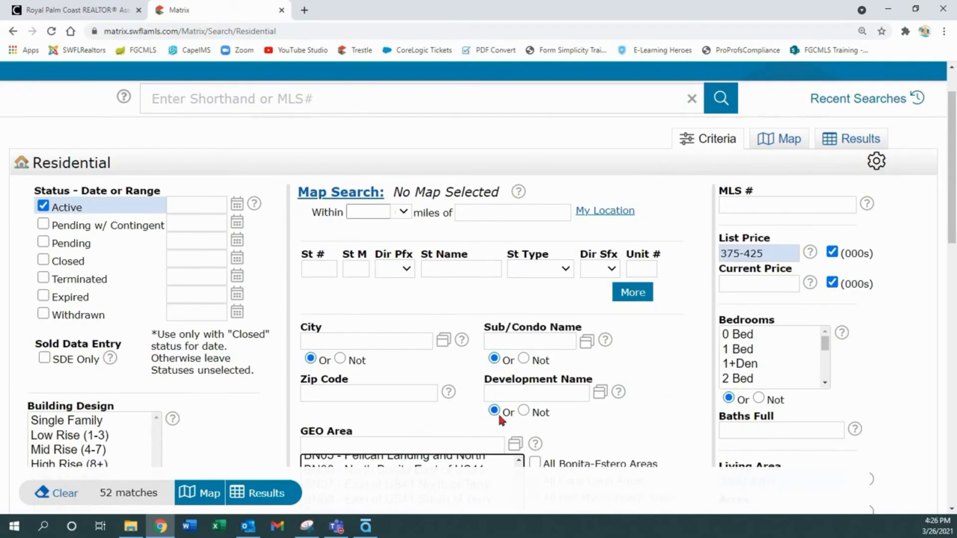
pyautogui.click(530, 340)
pyautogui.scroll(2, 530, 340)
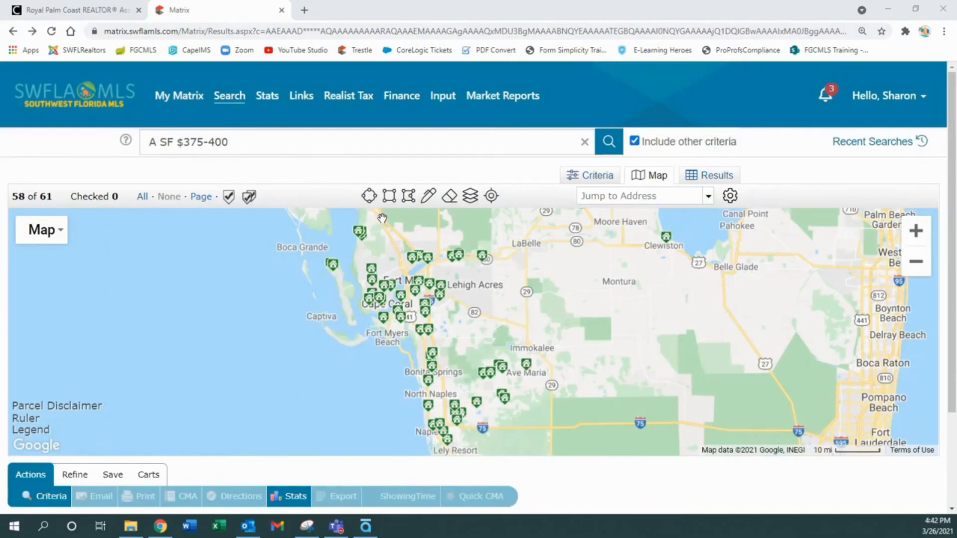
pyautogui.click(591, 198)
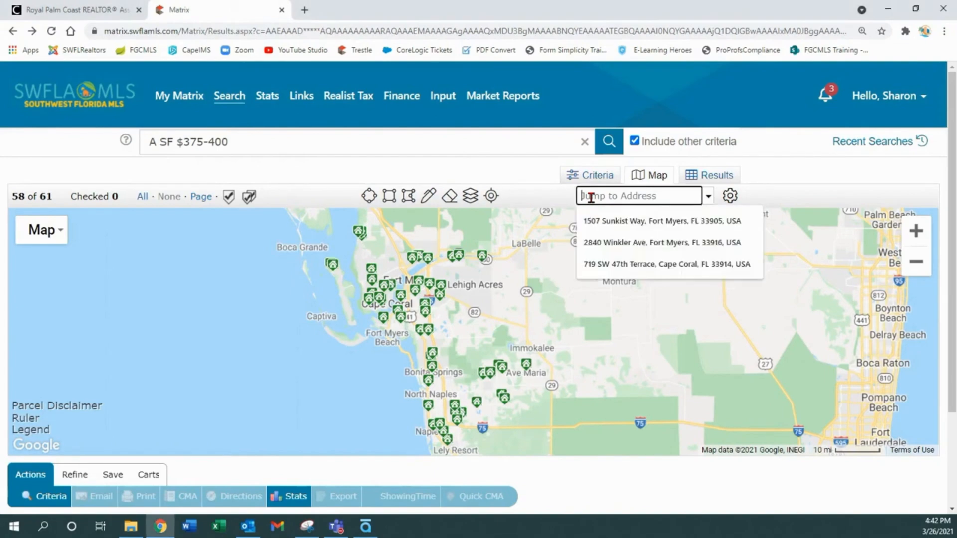
pyautogui.click(603, 242)
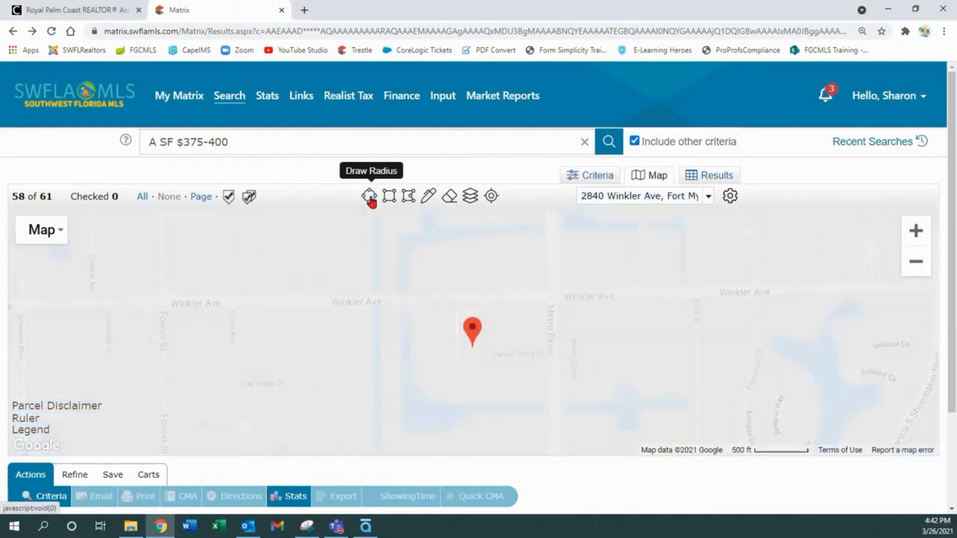
pyautogui.click(371, 197)
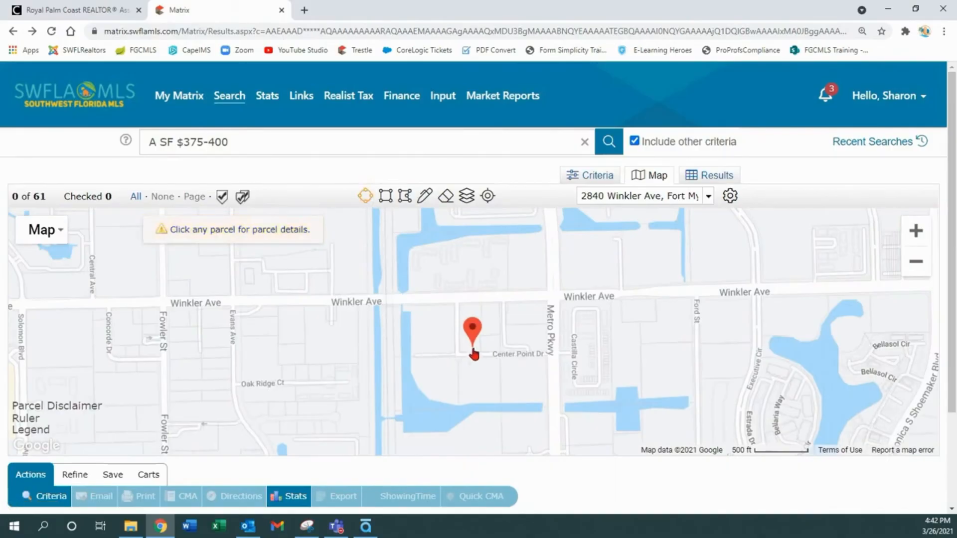
# - Zoom the map out six levels to show the Fort Myers area
pyautogui.click(915, 262)
pyautogui.click(915, 262)
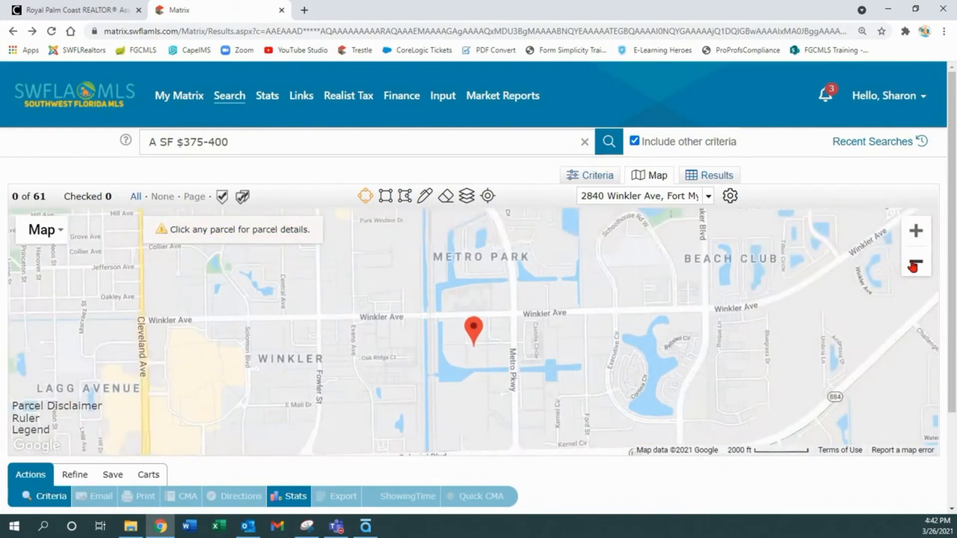
pyautogui.click(913, 267)
pyautogui.click(914, 267)
pyautogui.click(914, 267)
pyautogui.click(914, 267)
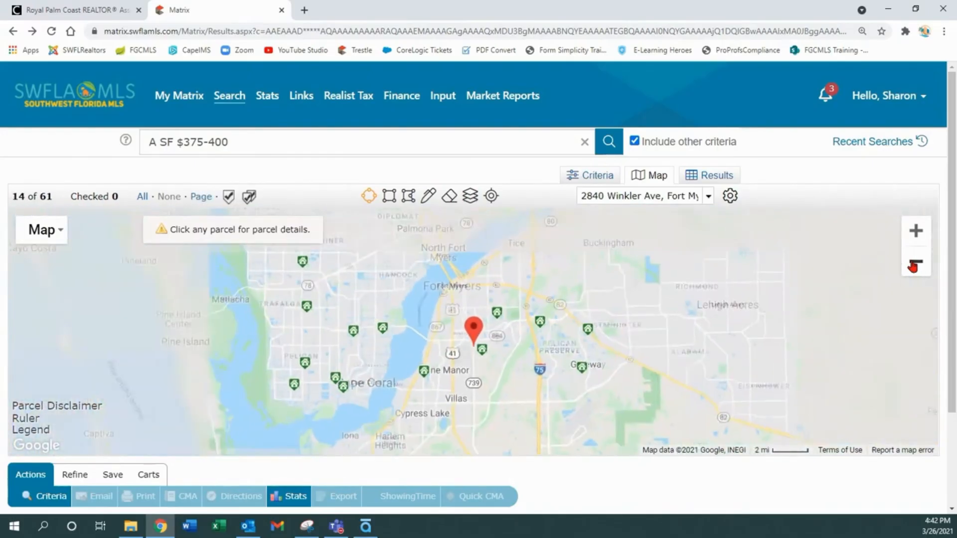
# - Draw a radius circle around the Winkler Ave pin and widen it to 7.23 miles
pyautogui.moveTo(471, 360); pyautogui.dragTo(602, 395)
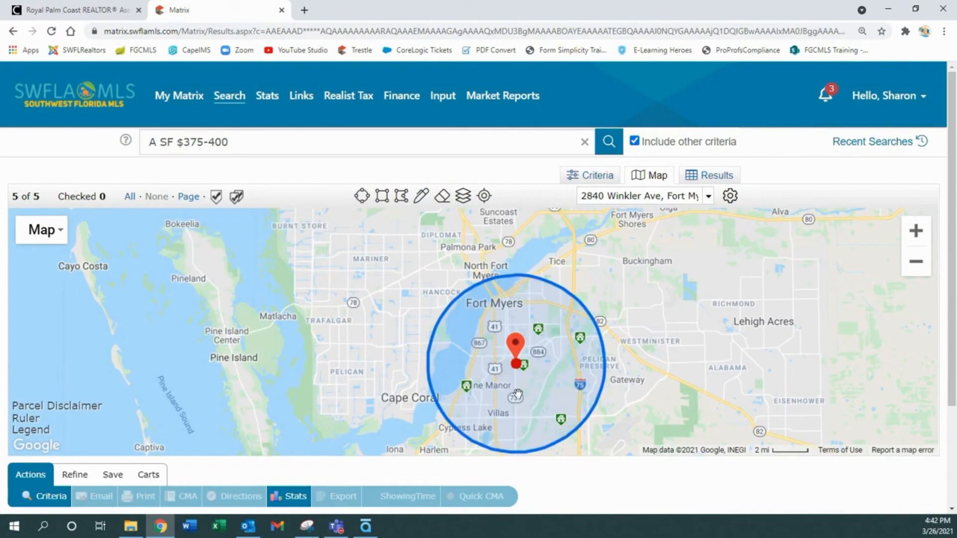
pyautogui.click(515, 371)
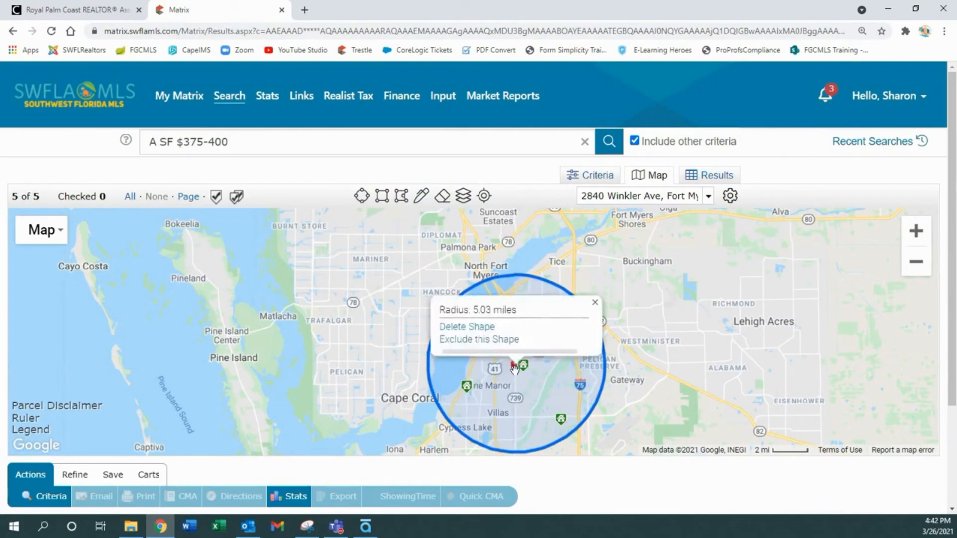
pyautogui.click(605, 385)
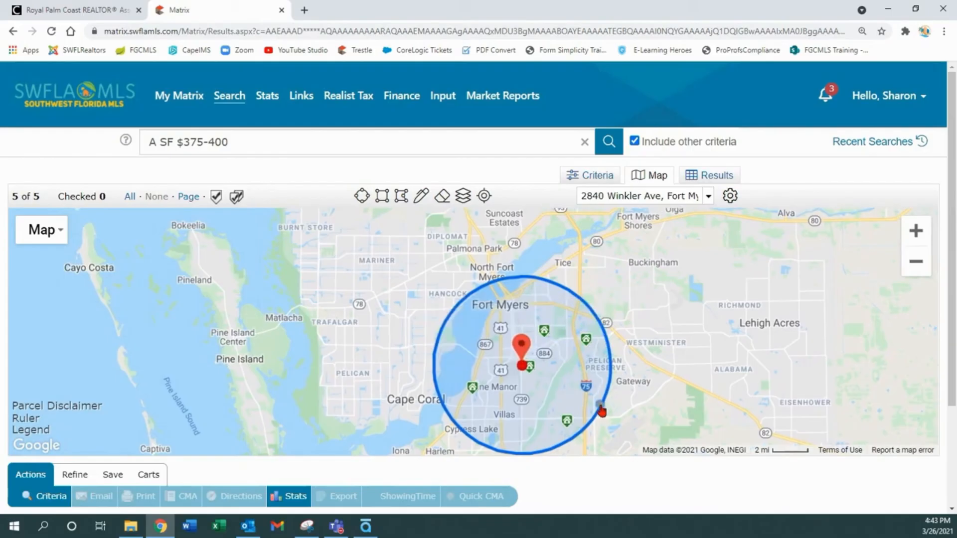
pyautogui.moveTo(598, 416); pyautogui.dragTo(651, 367)
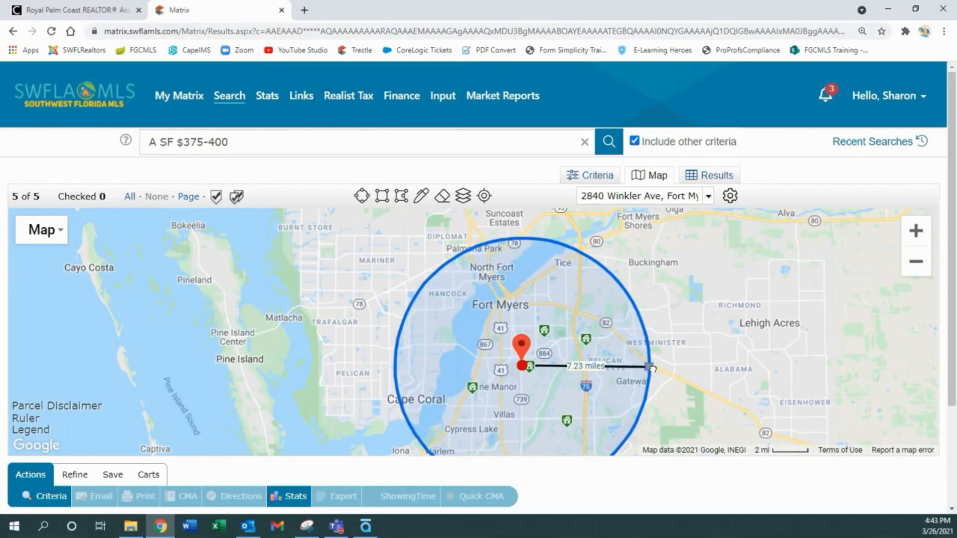
pyautogui.moveTo(652, 368); pyautogui.dragTo(653, 368)
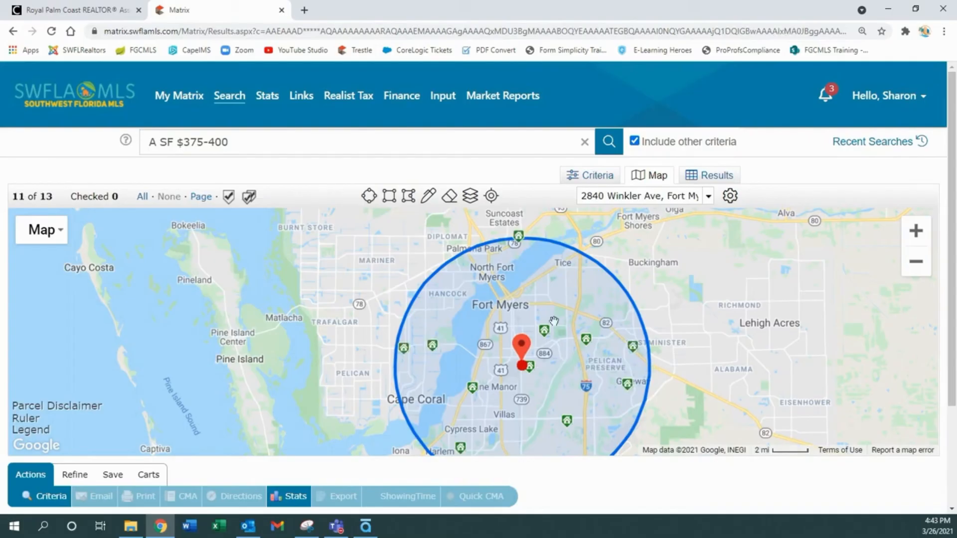
pyautogui.click(390, 199)
pyautogui.moveTo(295, 258)
pyautogui.mouseDown()
pyautogui.moveTo(388, 262)
pyautogui.moveTo(407, 331)
pyautogui.mouseUp()
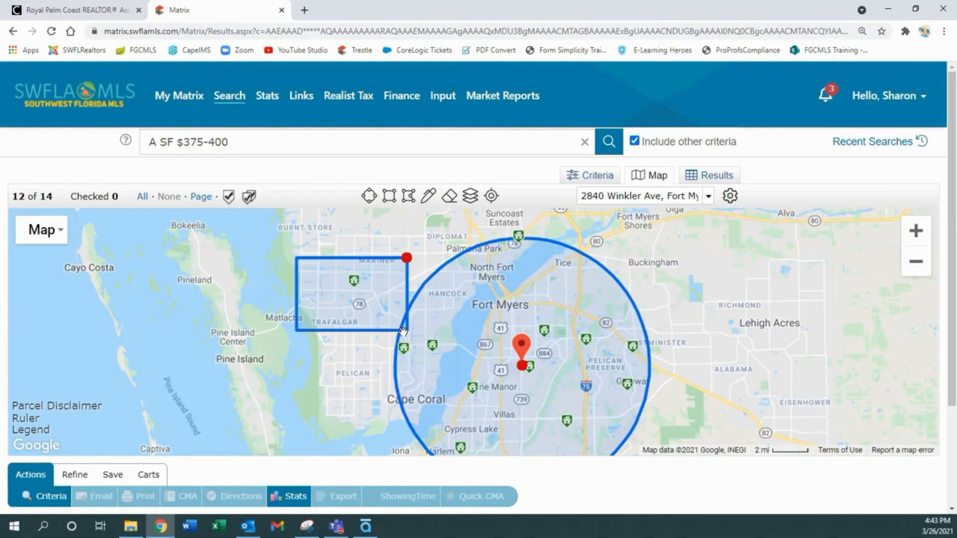
pyautogui.click(407, 258)
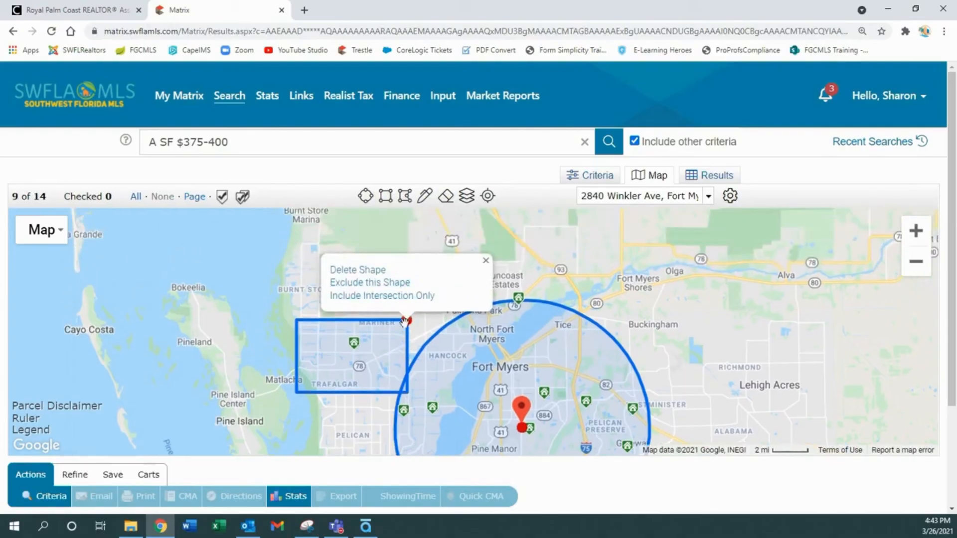
pyautogui.click(368, 272)
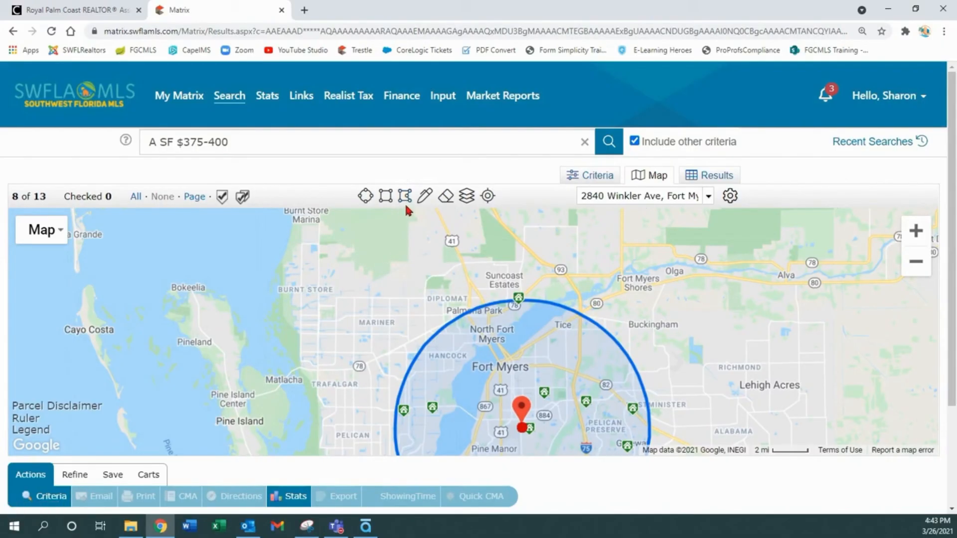
pyautogui.moveTo(402, 315); pyautogui.dragTo(234, 276)
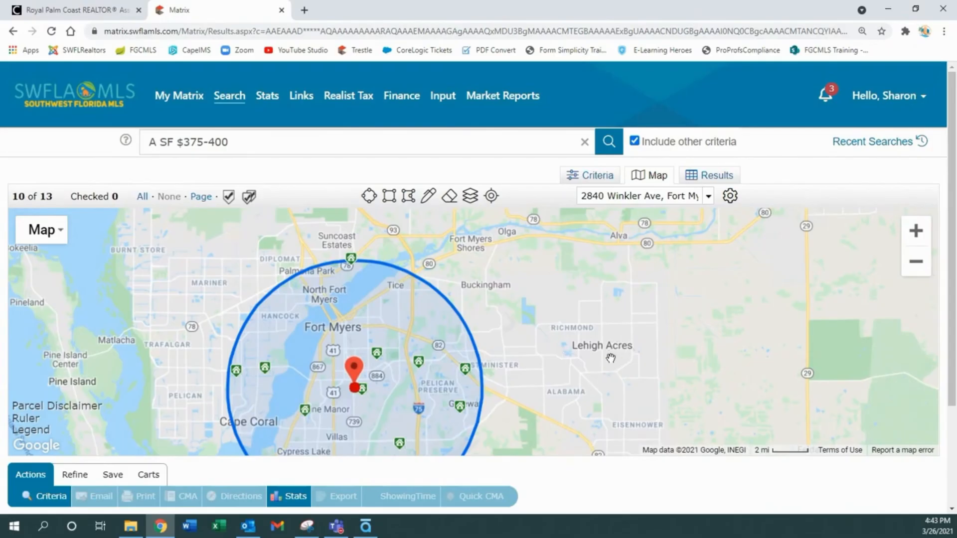
pyautogui.click(407, 202)
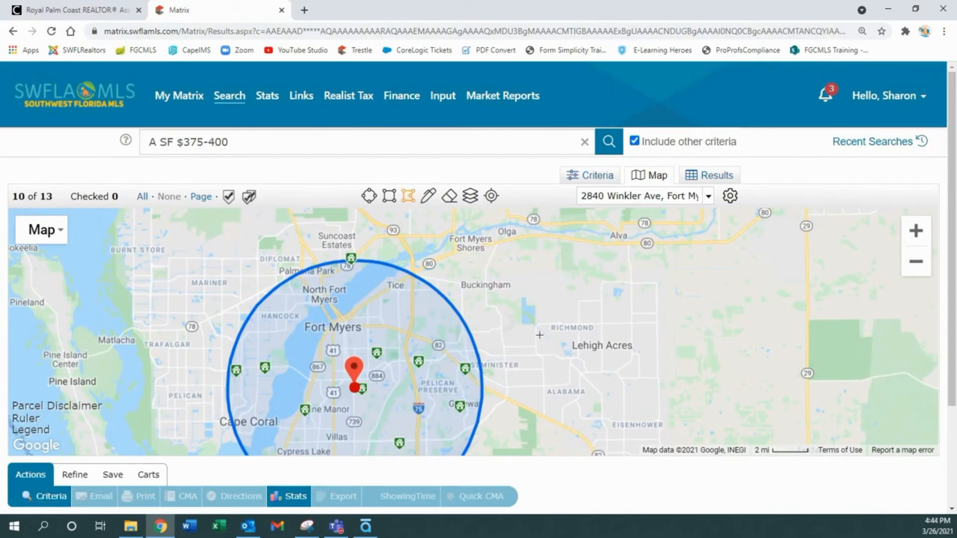
pyautogui.moveTo(557, 327); pyautogui.dragTo(659, 326)
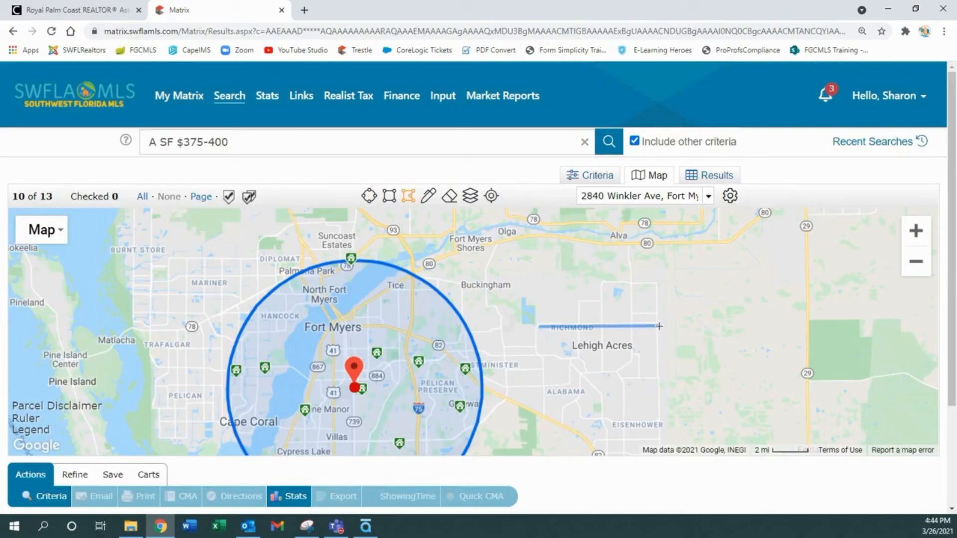
pyautogui.moveTo(660, 326)
pyautogui.mouseDown()
pyautogui.moveTo(663, 445)
pyautogui.moveTo(598, 443)
pyautogui.moveTo(547, 413)
pyautogui.moveTo(539, 328)
pyautogui.mouseUp()
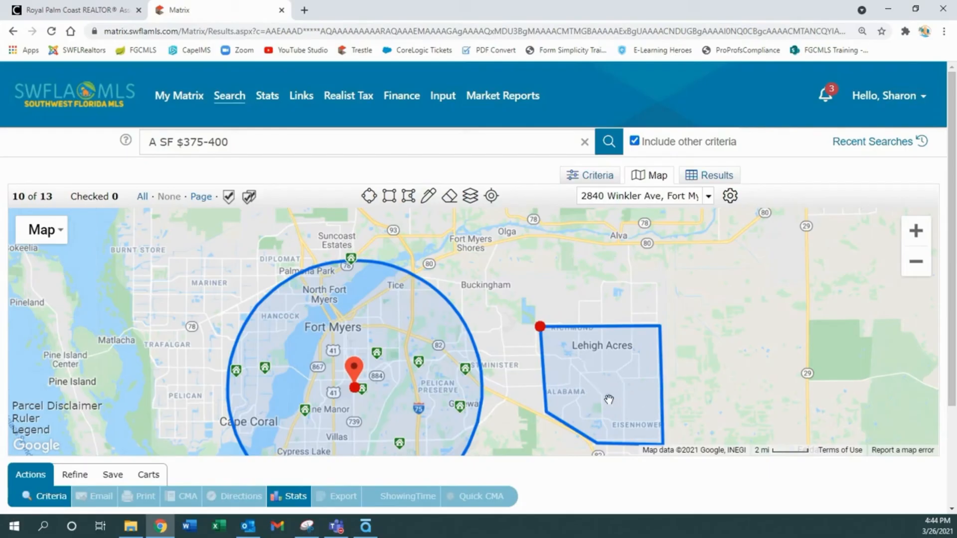
pyautogui.click(540, 327)
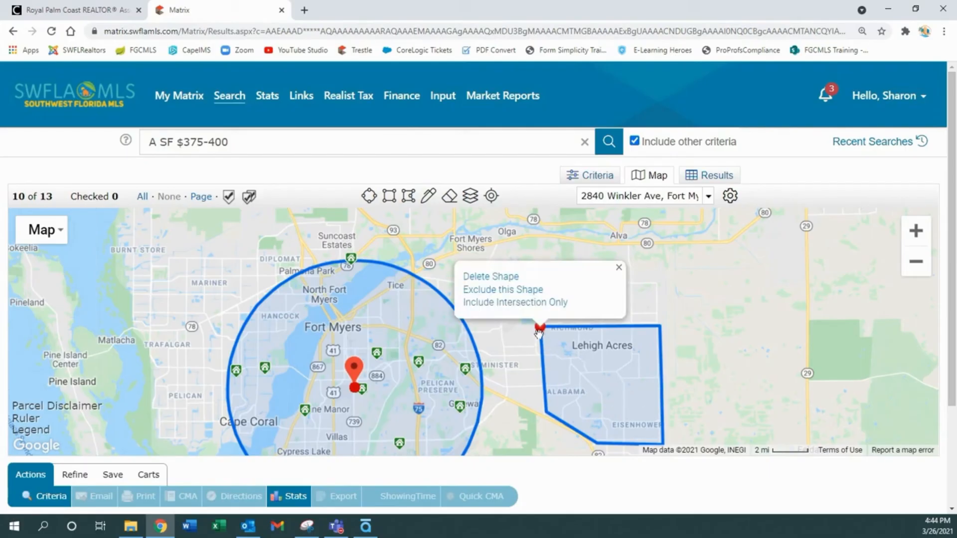
pyautogui.click(500, 279)
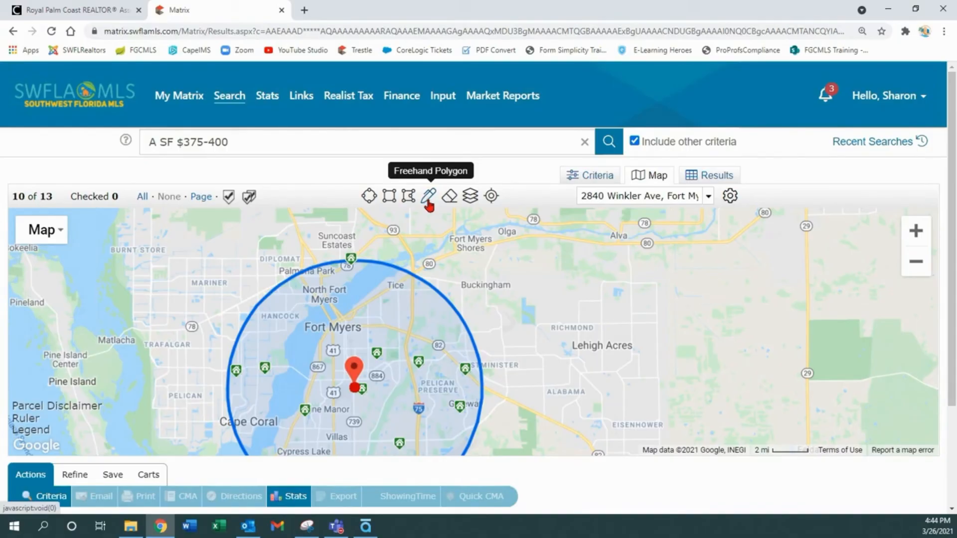
# - Zoom in past Colonial Blvd to parcel level centred on Chiana Cir
pyautogui.click(470, 197)
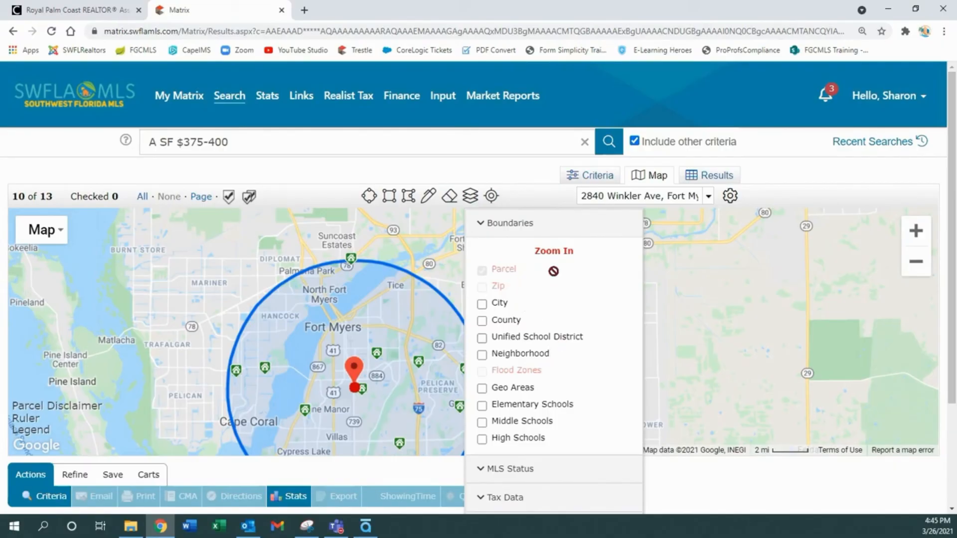
pyautogui.click(916, 241)
pyautogui.click(916, 241)
pyautogui.moveTo(471, 316); pyautogui.dragTo(574, 268)
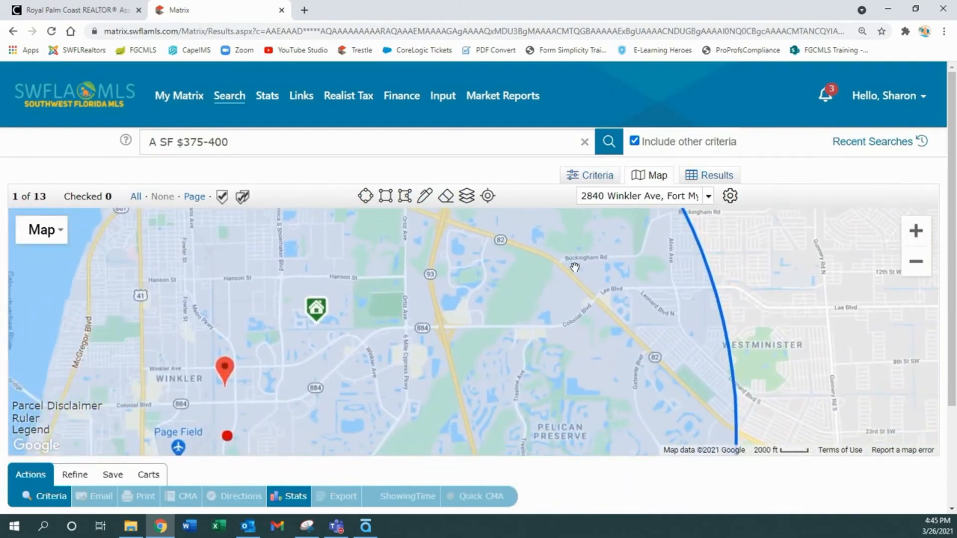
pyautogui.click(916, 241)
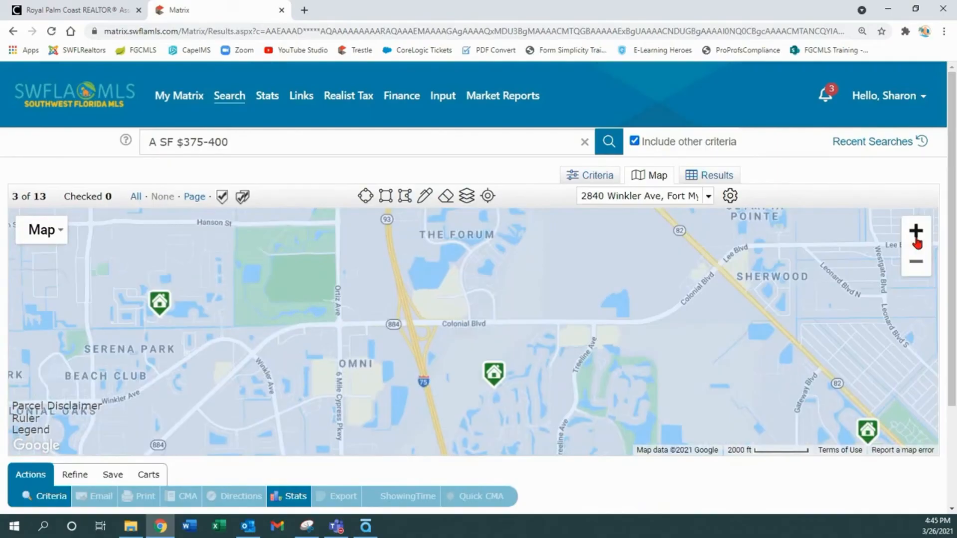
pyautogui.click(917, 243)
pyautogui.click(918, 242)
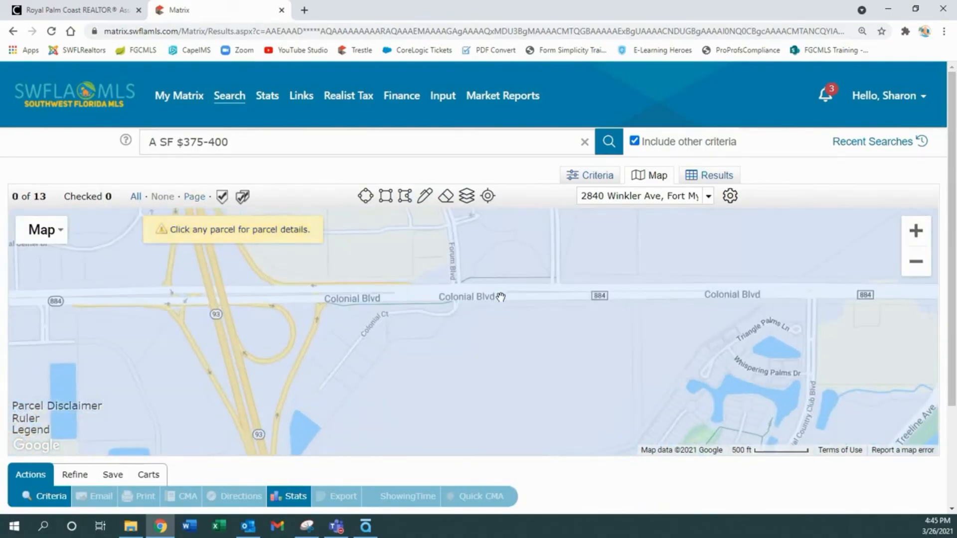
pyautogui.moveTo(501, 298); pyautogui.dragTo(510, 433)
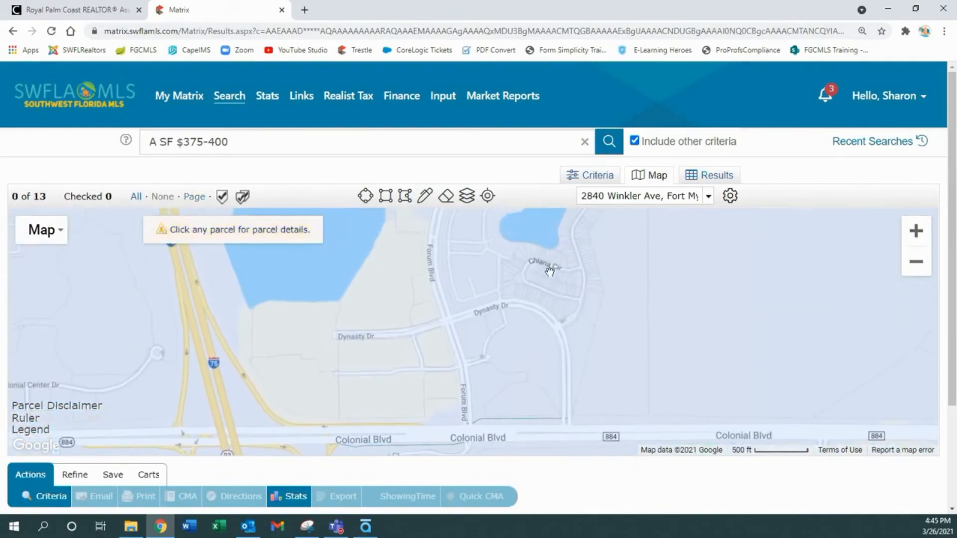
pyautogui.moveTo(549, 271); pyautogui.dragTo(495, 342)
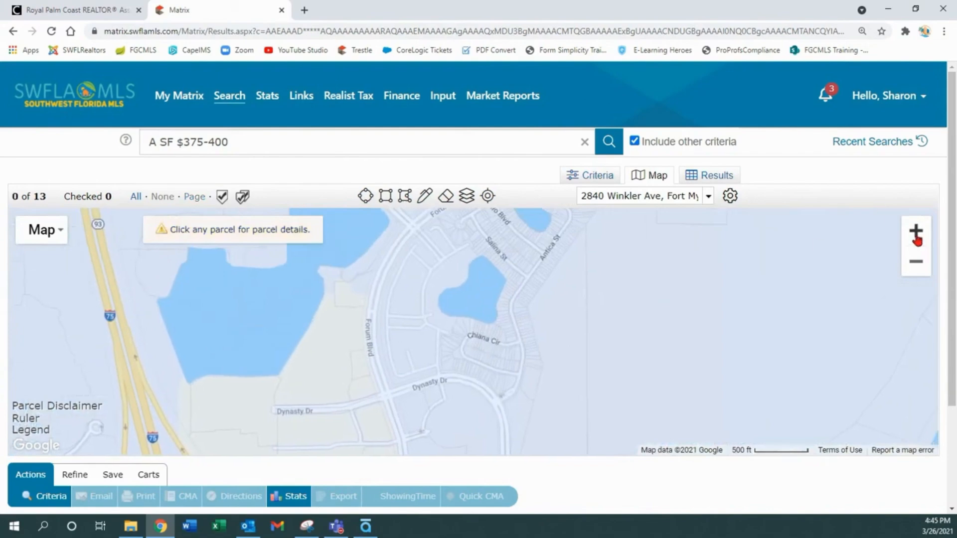
pyautogui.click(917, 240)
pyautogui.click(918, 240)
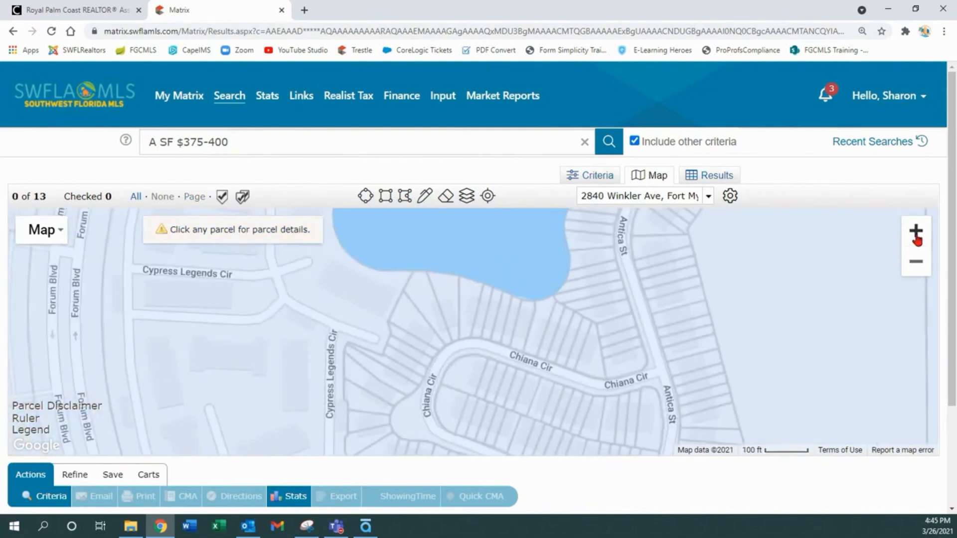
# - In map Layers, expand MLS Status, then Tax Data, then Distressed Properties options
pyautogui.click(468, 197)
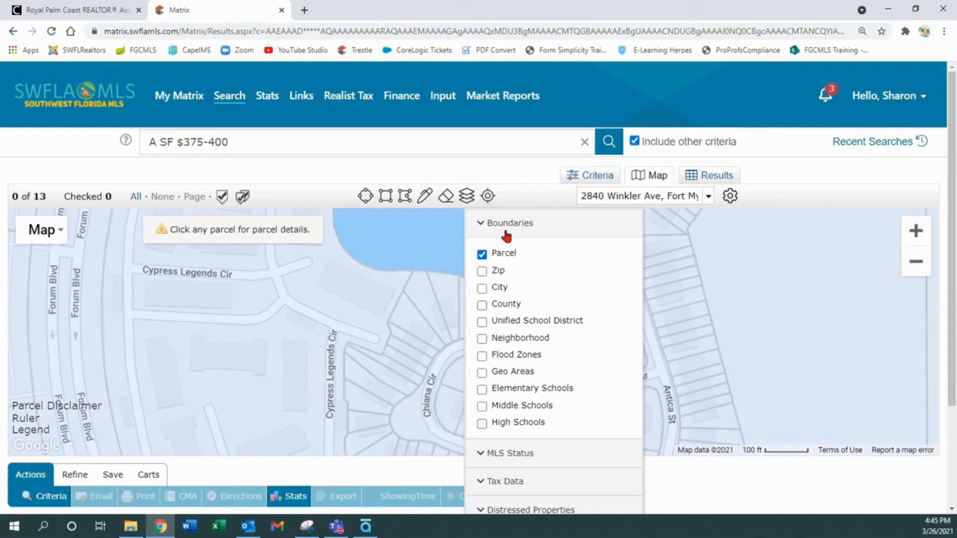
pyautogui.click(481, 453)
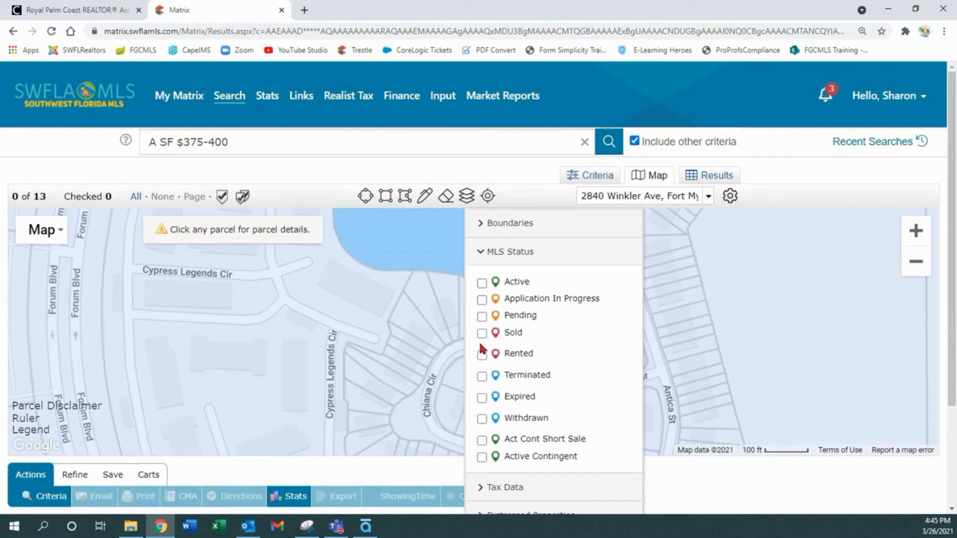
pyautogui.click(480, 255)
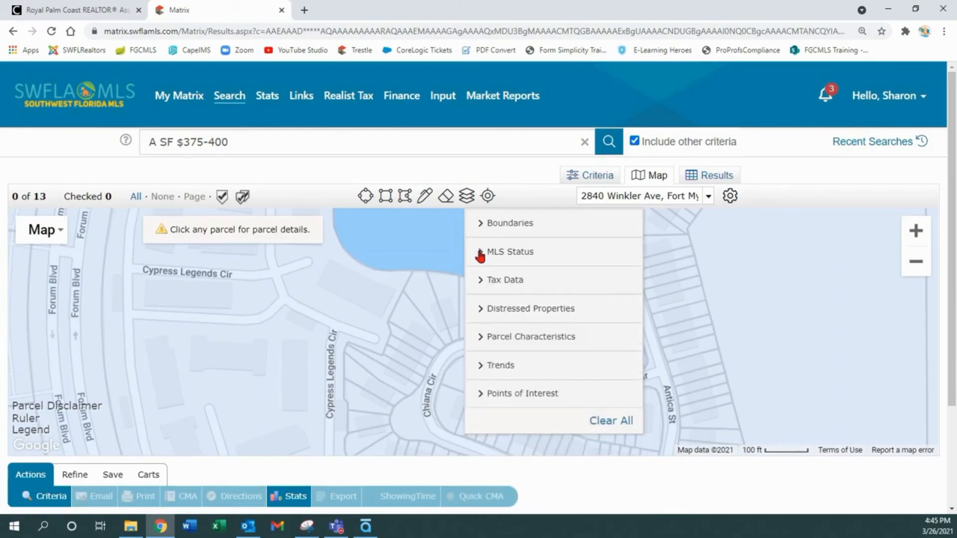
pyautogui.click(481, 284)
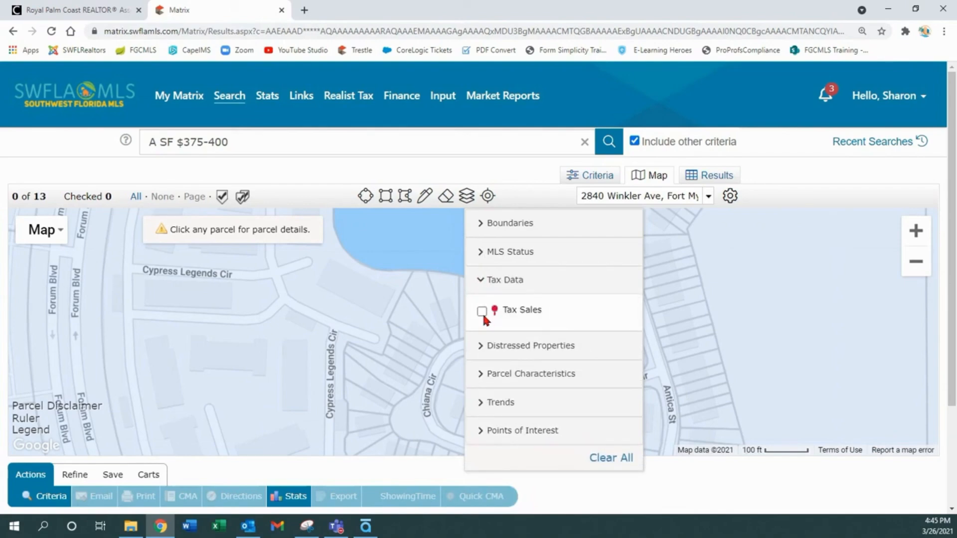
pyautogui.click(481, 280)
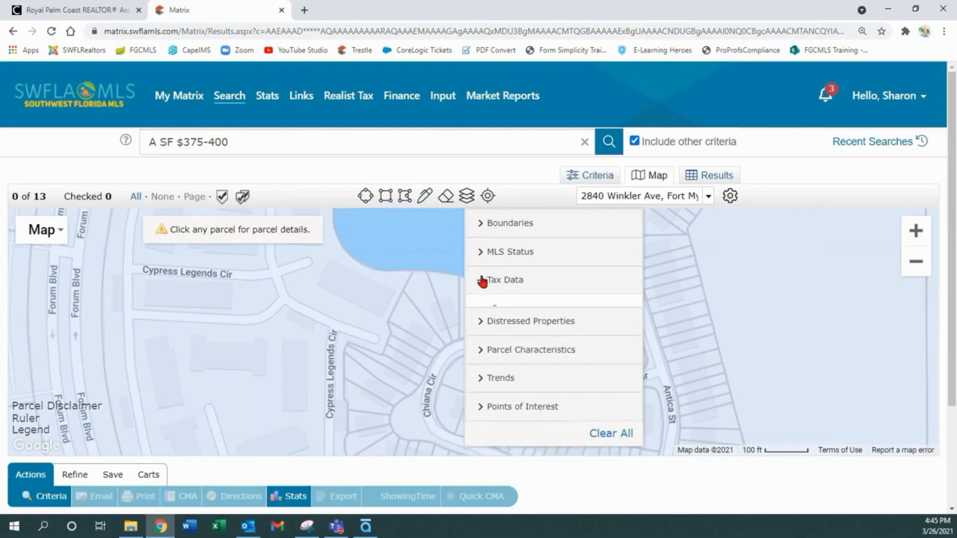
pyautogui.click(482, 313)
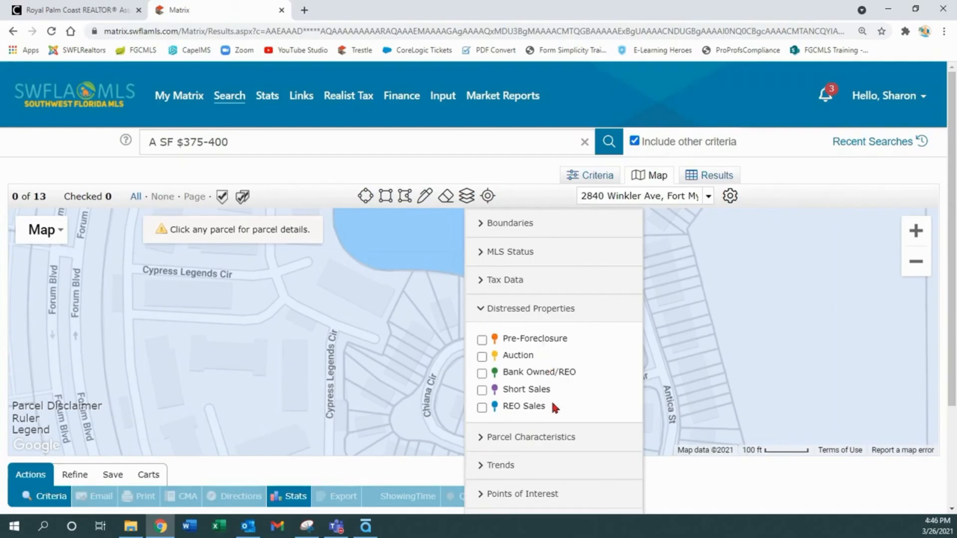
# - Label parcels with Owner Name, then switch the Parcel Characteristics labels to Address
pyautogui.click(481, 308)
pyautogui.click(481, 338)
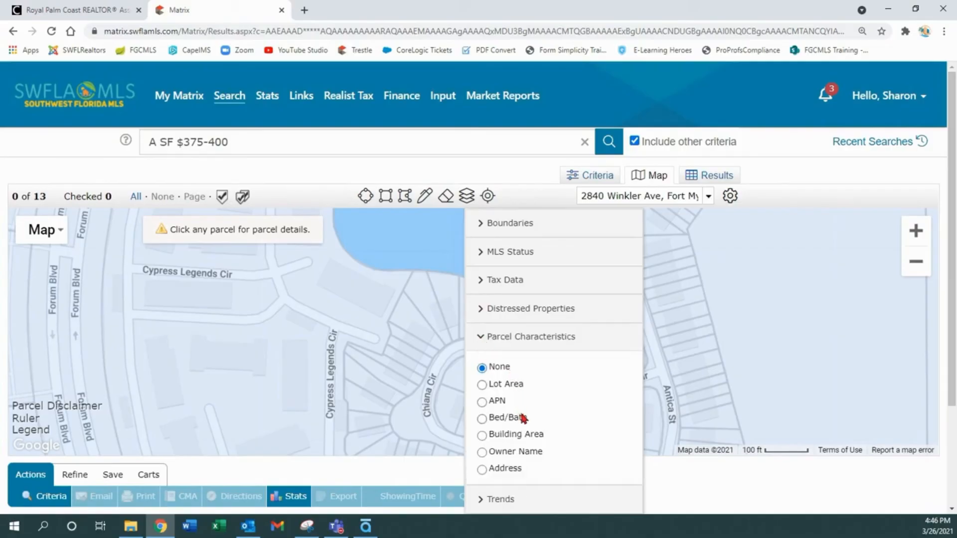
pyautogui.click(481, 452)
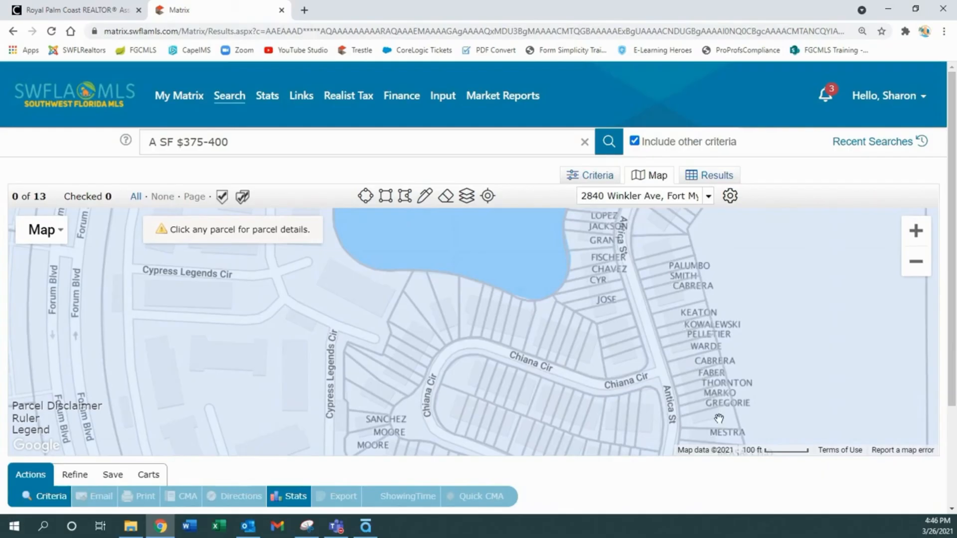
pyautogui.click(465, 202)
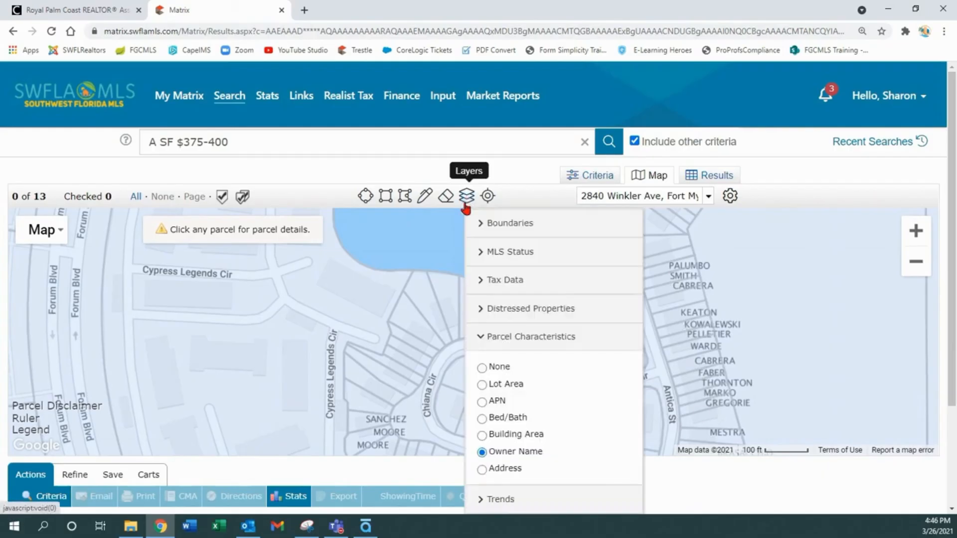
pyautogui.click(482, 469)
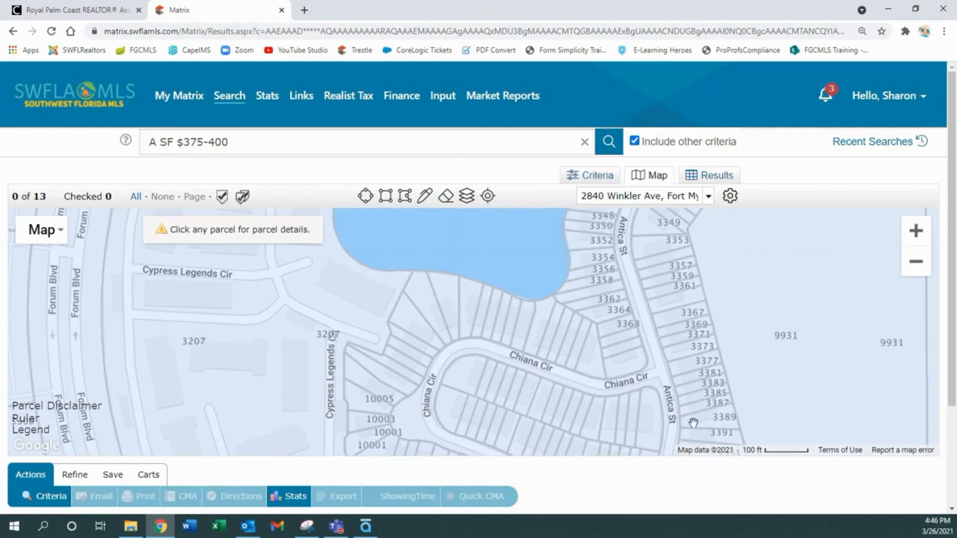
pyautogui.click(466, 199)
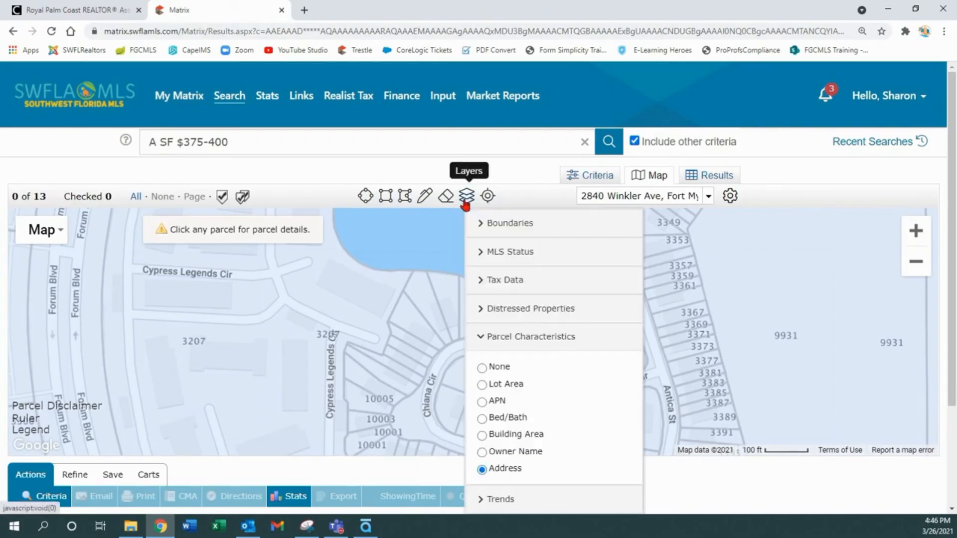
pyautogui.scroll(-2, 519, 376)
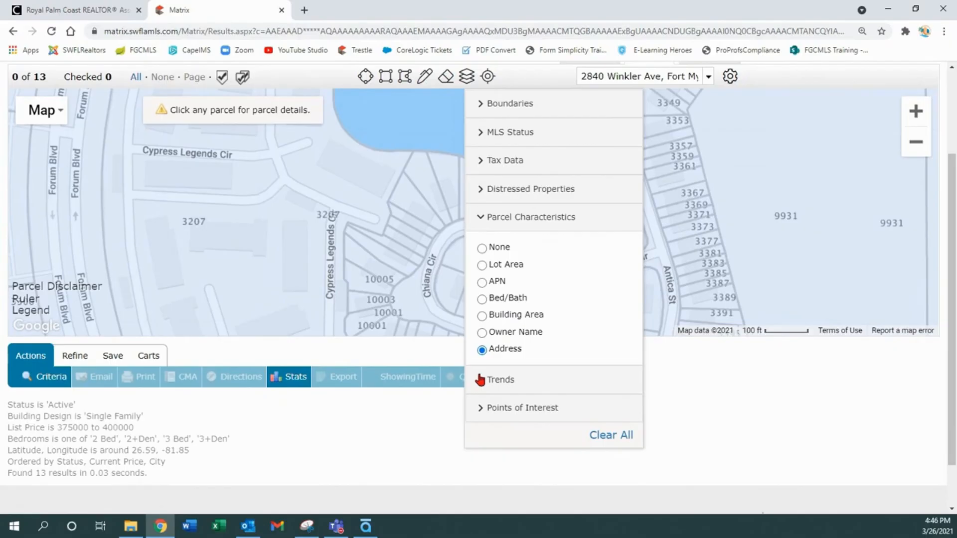
pyautogui.click(480, 380)
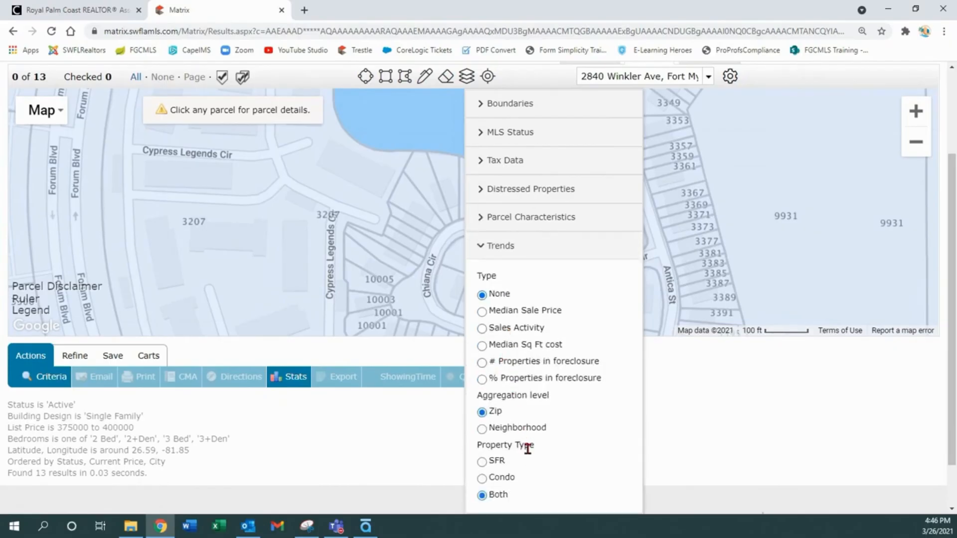
pyautogui.click(481, 249)
pyautogui.click(483, 279)
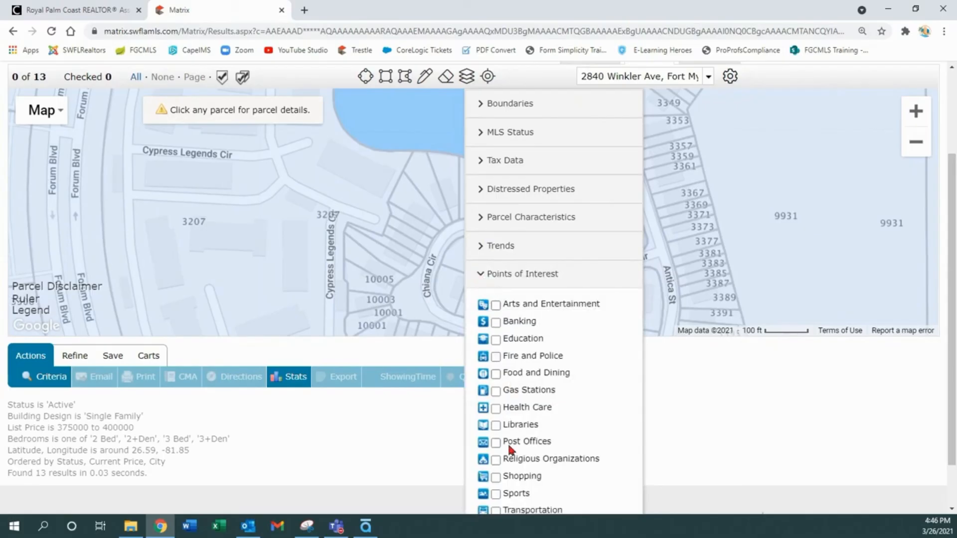
pyautogui.click(495, 478)
pyautogui.click(755, 216)
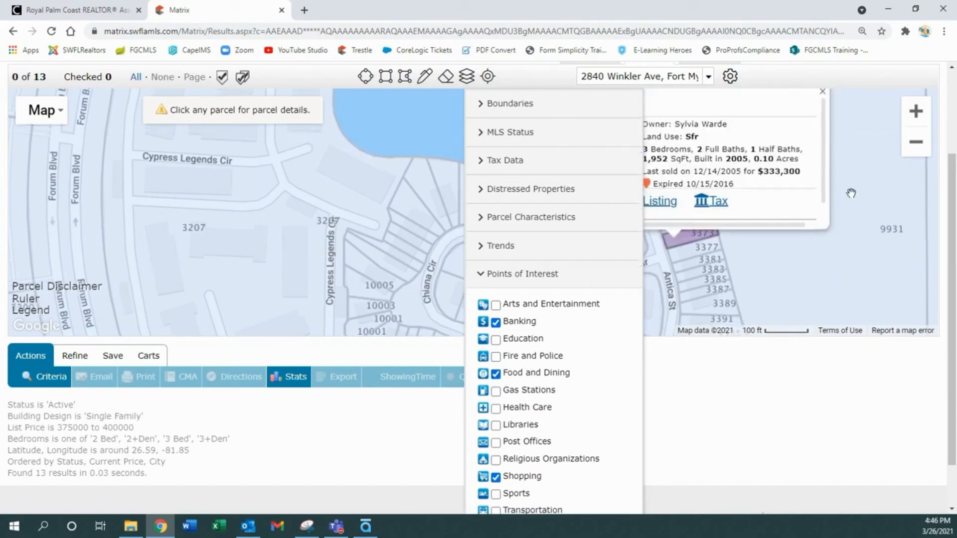
pyautogui.click(822, 142)
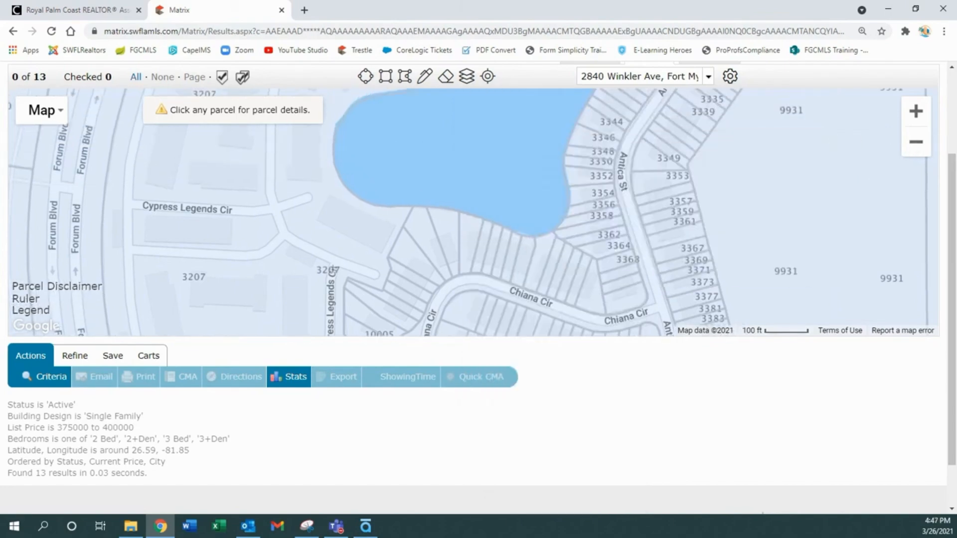
pyautogui.click(916, 144)
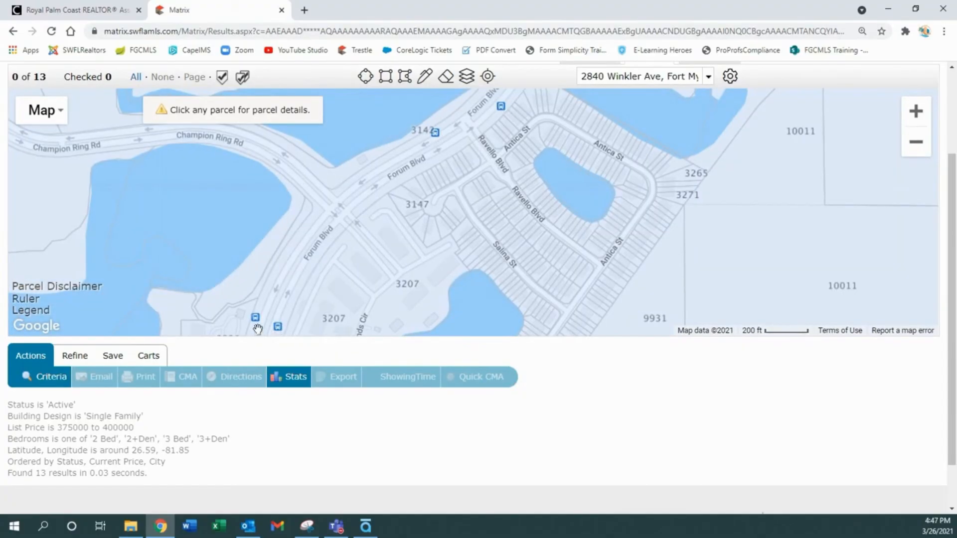
pyautogui.moveTo(355, 264); pyautogui.dragTo(465, 190)
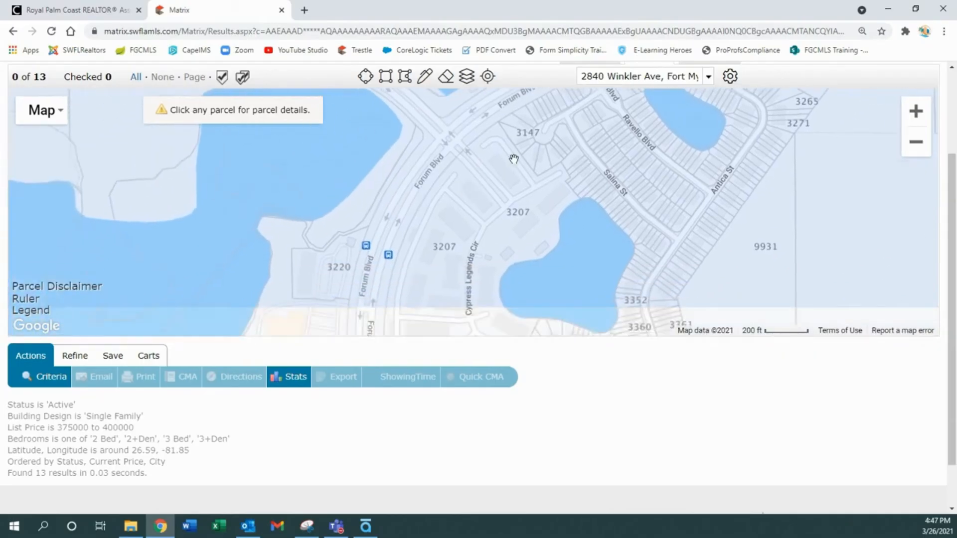
pyautogui.click(466, 80)
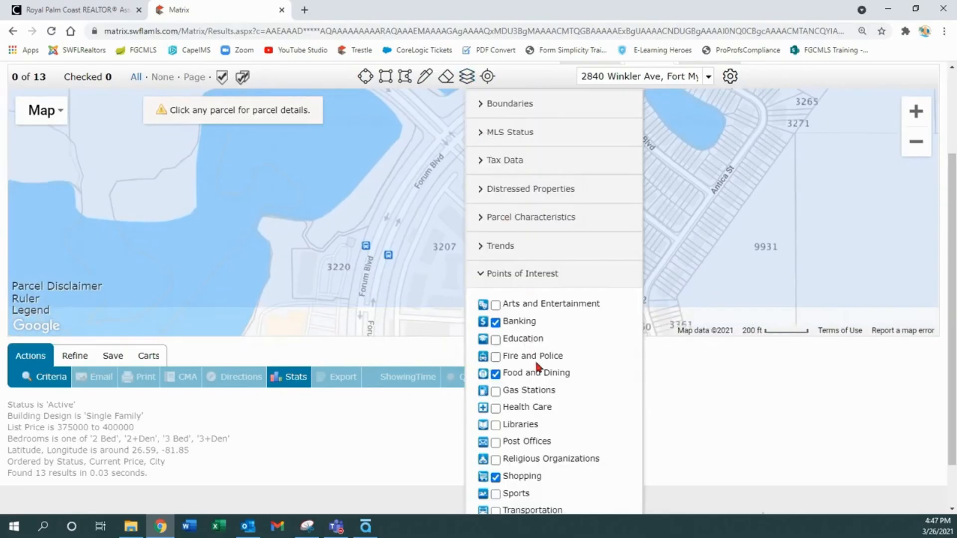
pyautogui.click(480, 274)
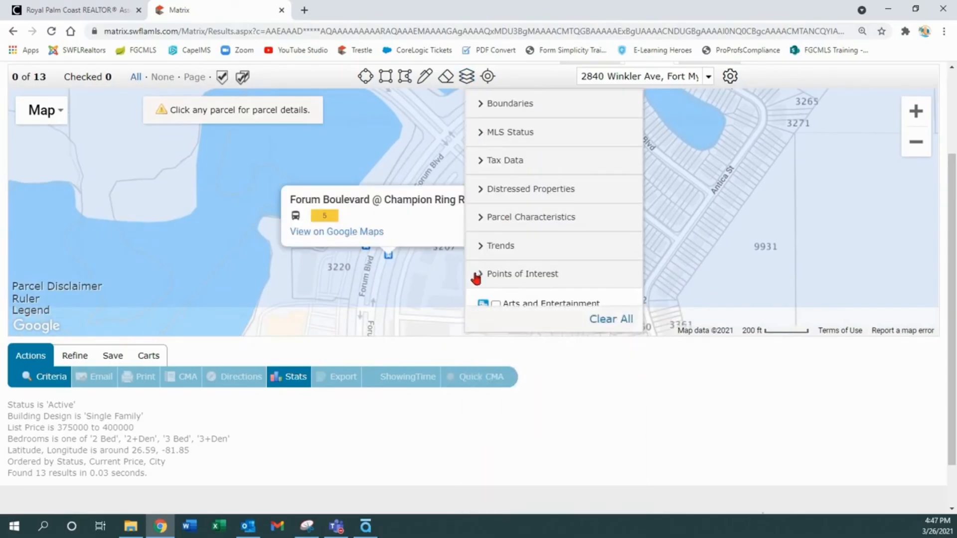
pyautogui.click(716, 221)
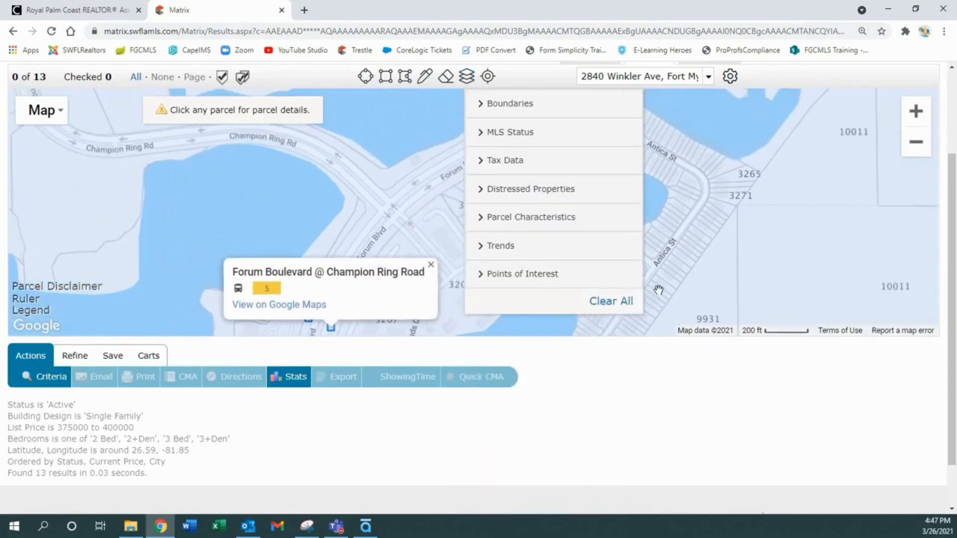
# - Switch to satellite imagery and zoom in two levels on the Antica St homes
pyautogui.click(51, 120)
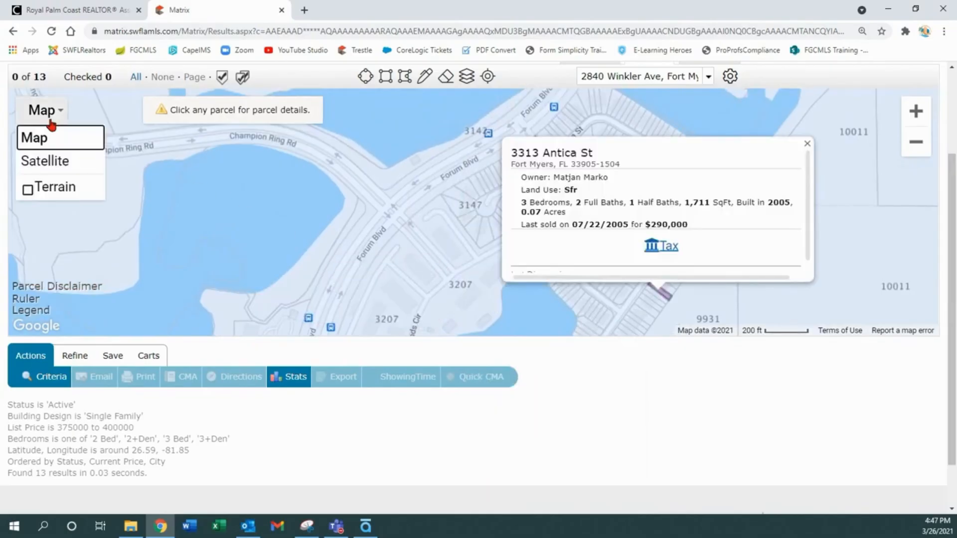
pyautogui.click(48, 166)
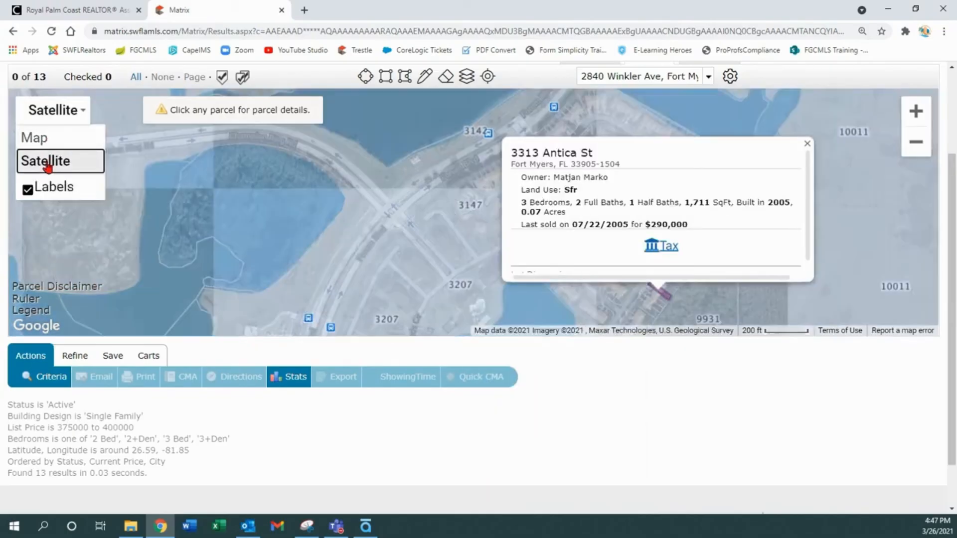
pyautogui.click(807, 144)
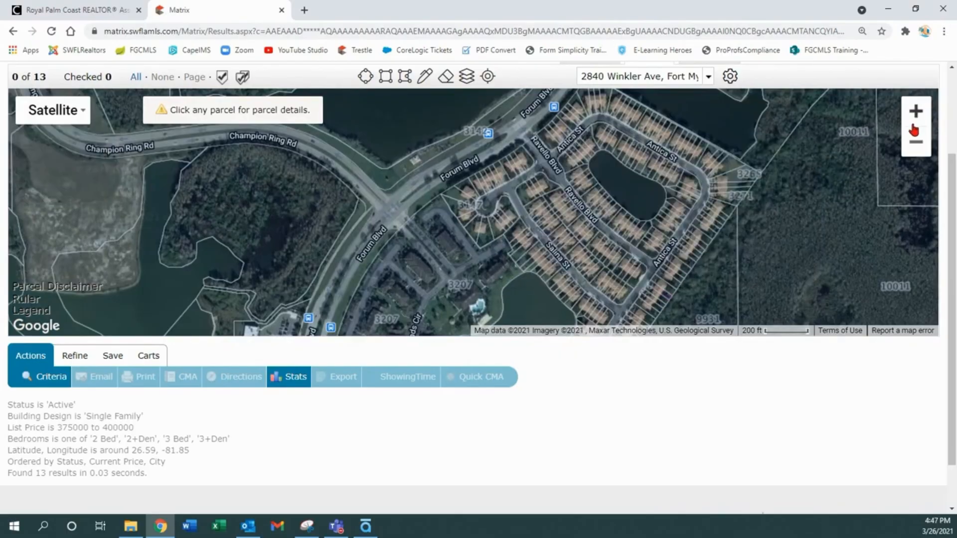
pyautogui.click(915, 121)
pyautogui.click(915, 121)
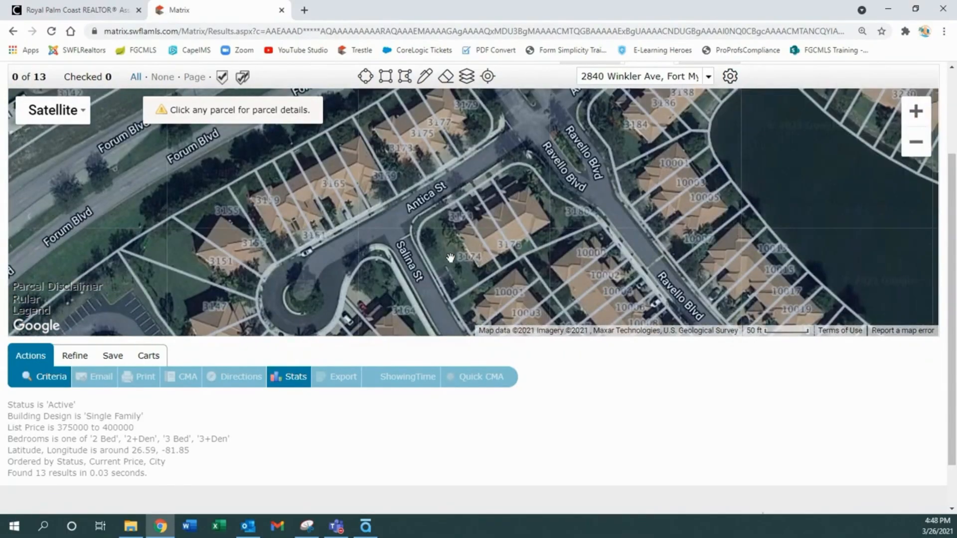
# - Clear all map layers from the Parcel Characteristics options
pyautogui.click(466, 82)
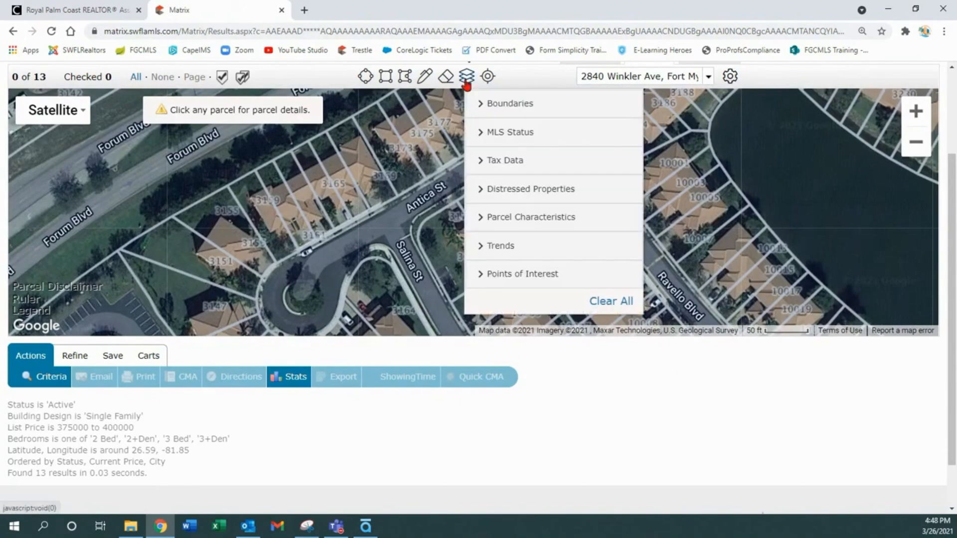
pyautogui.click(480, 217)
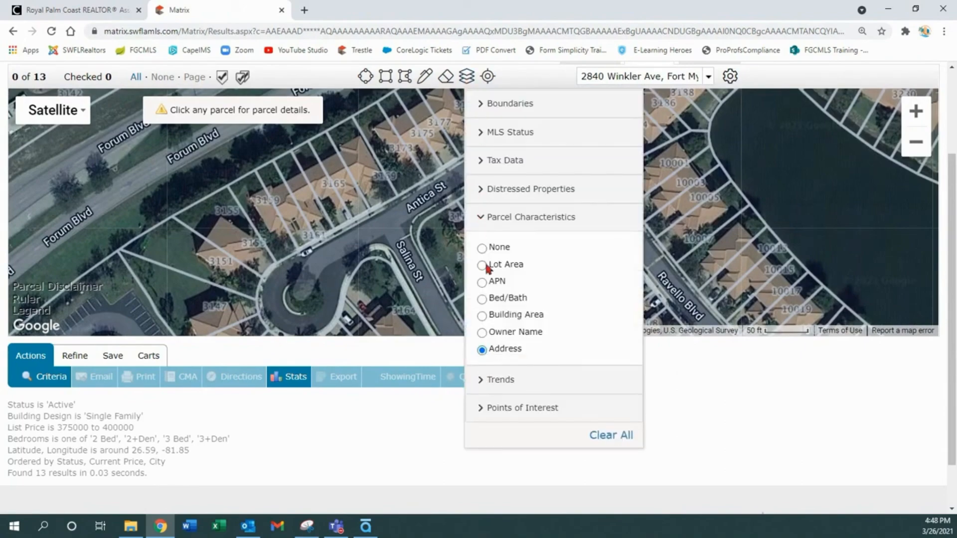
pyautogui.click(620, 437)
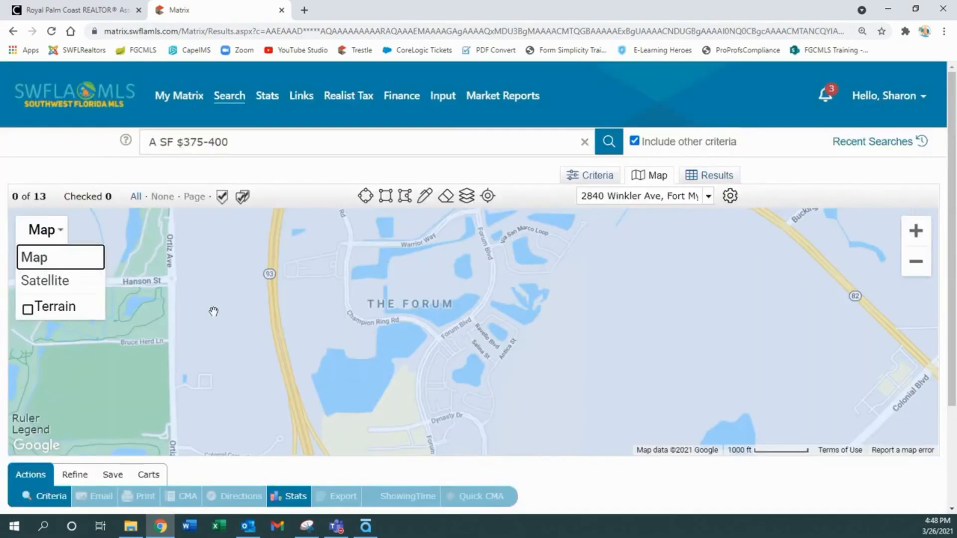
# - Zoom out to the full radius circle, erase it, then zoom out and nudge the map
pyautogui.click(917, 262)
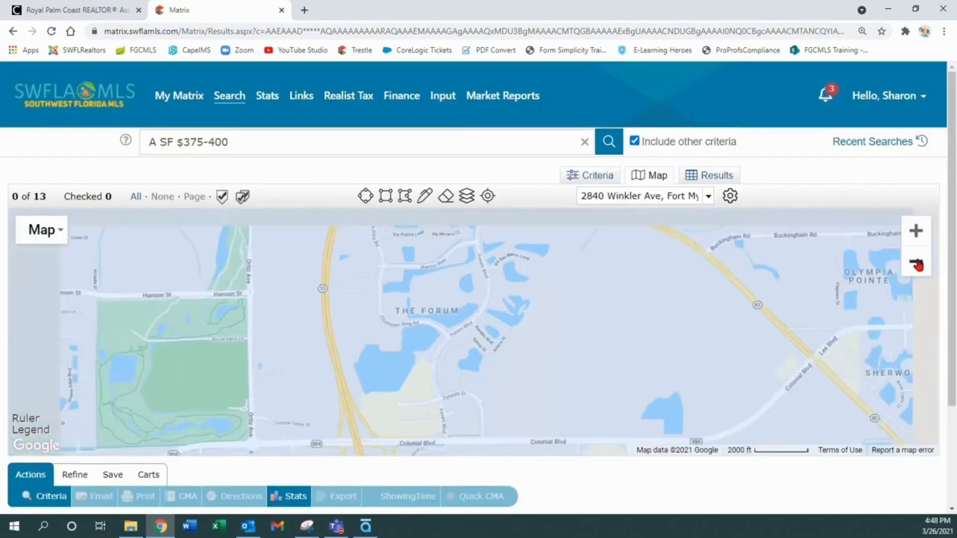
pyautogui.click(917, 262)
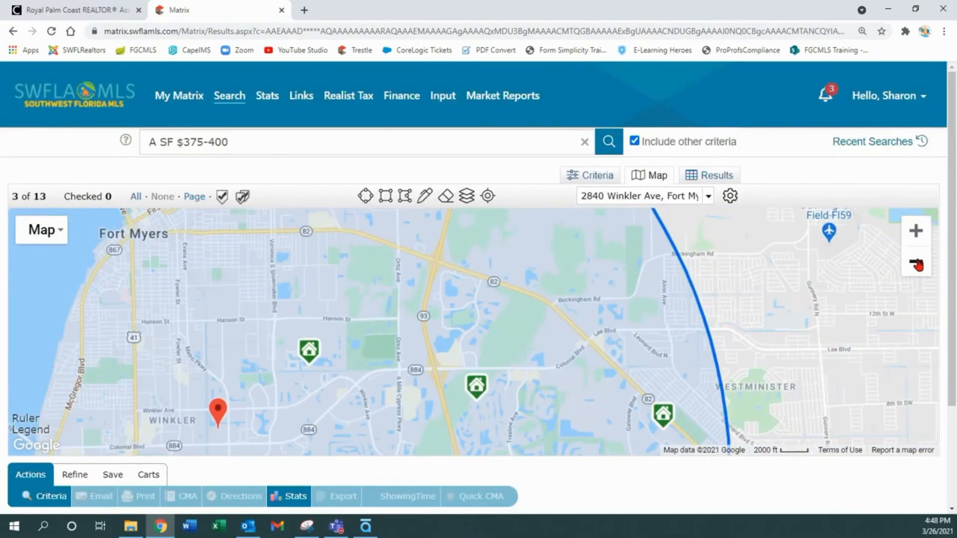
pyautogui.click(916, 263)
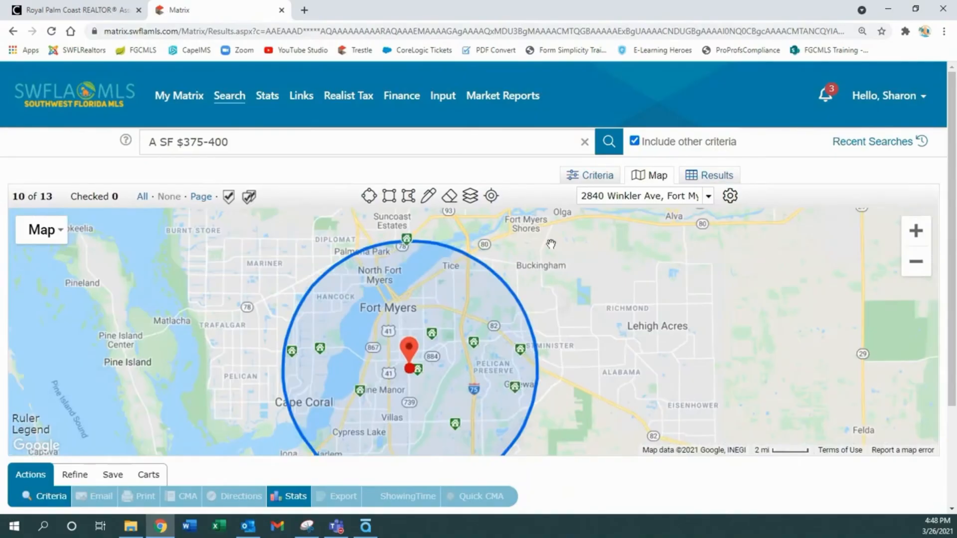
pyautogui.click(450, 197)
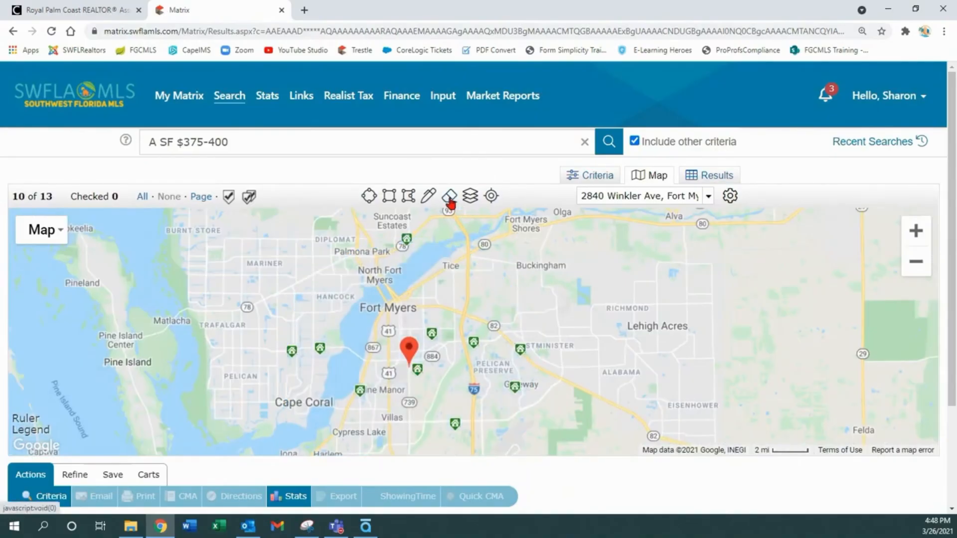
pyautogui.click(915, 262)
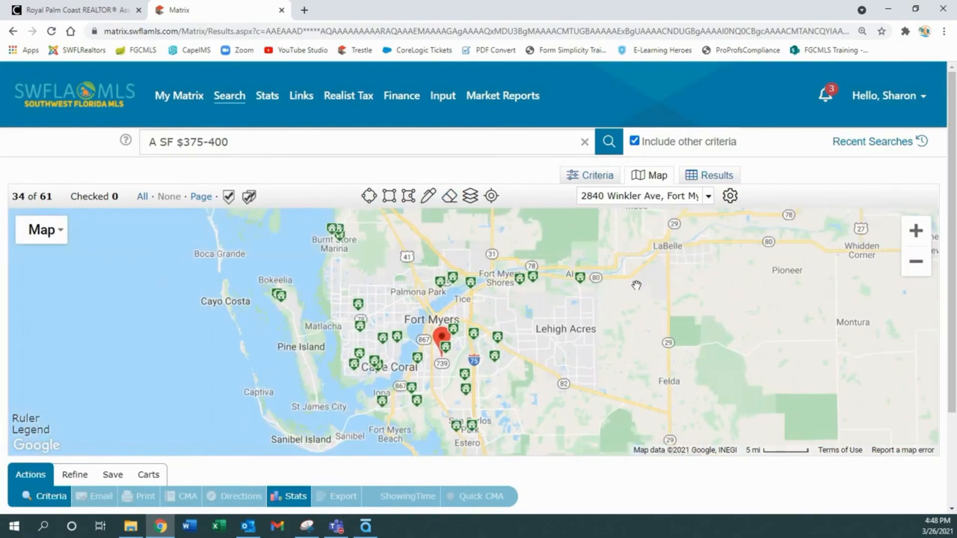
pyautogui.moveTo(634, 327); pyautogui.dragTo(607, 307)
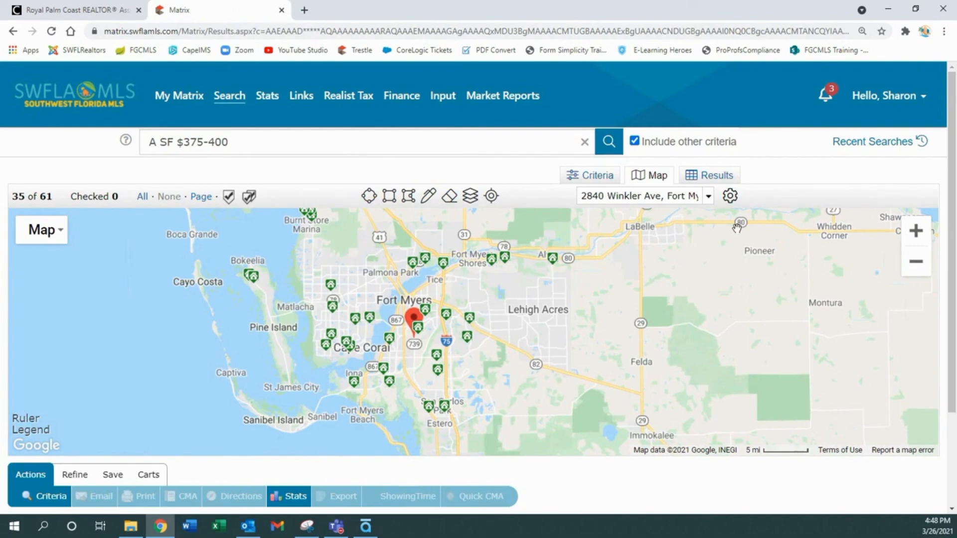
# - Save the Fort Myers view as the starting default, then zoom out to South Florida
pyautogui.click(731, 197)
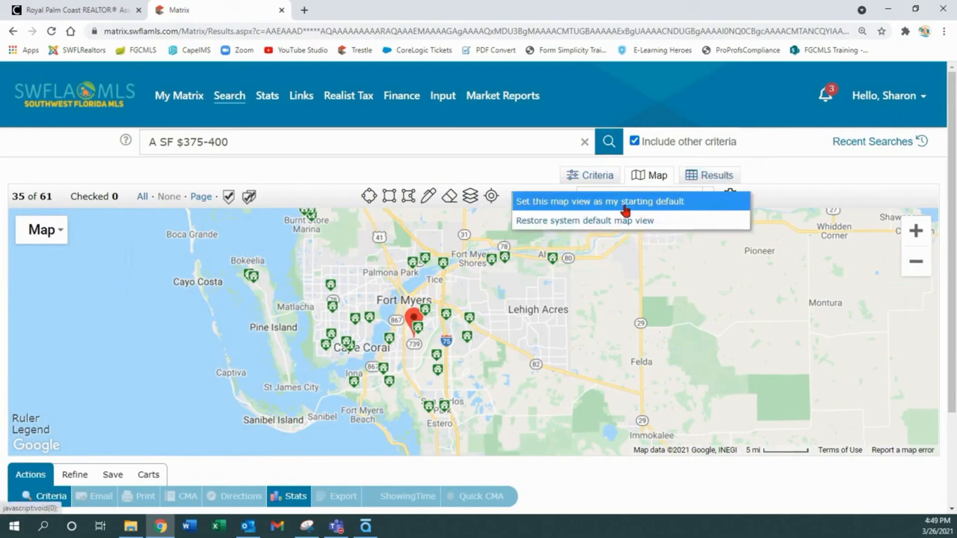
pyautogui.click(625, 212)
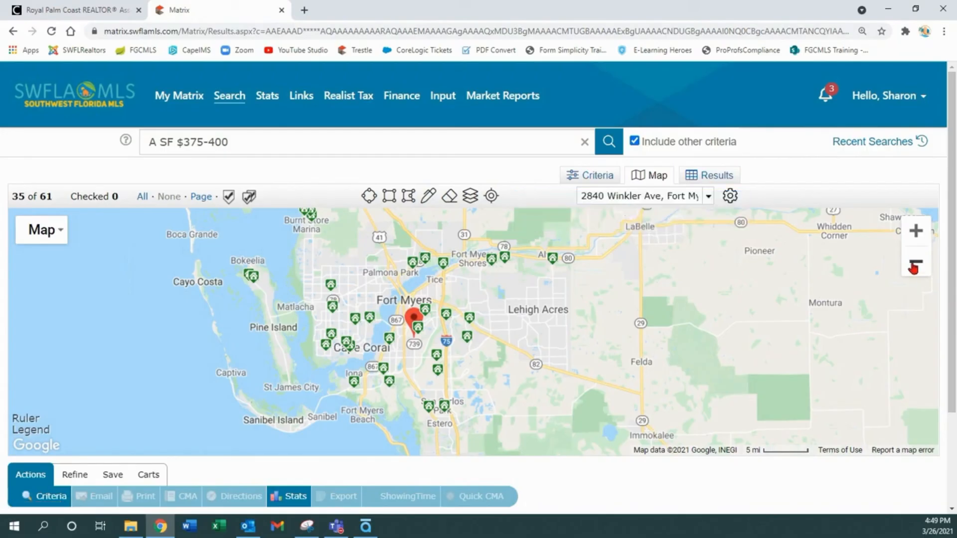
pyautogui.click(915, 263)
pyautogui.click(915, 264)
pyautogui.click(915, 265)
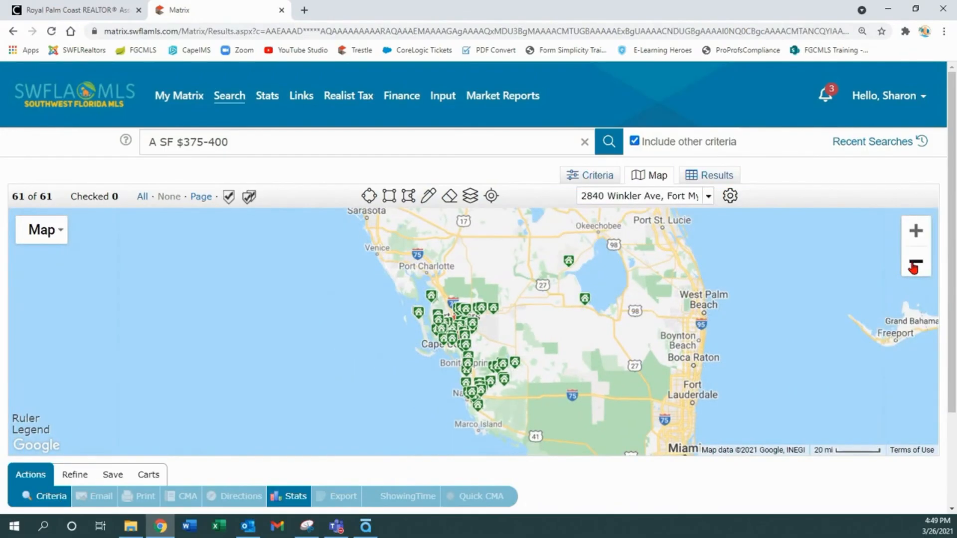
# - Pan the map north toward Tampa and Orlando, then west over the Gulf
pyautogui.click(918, 233)
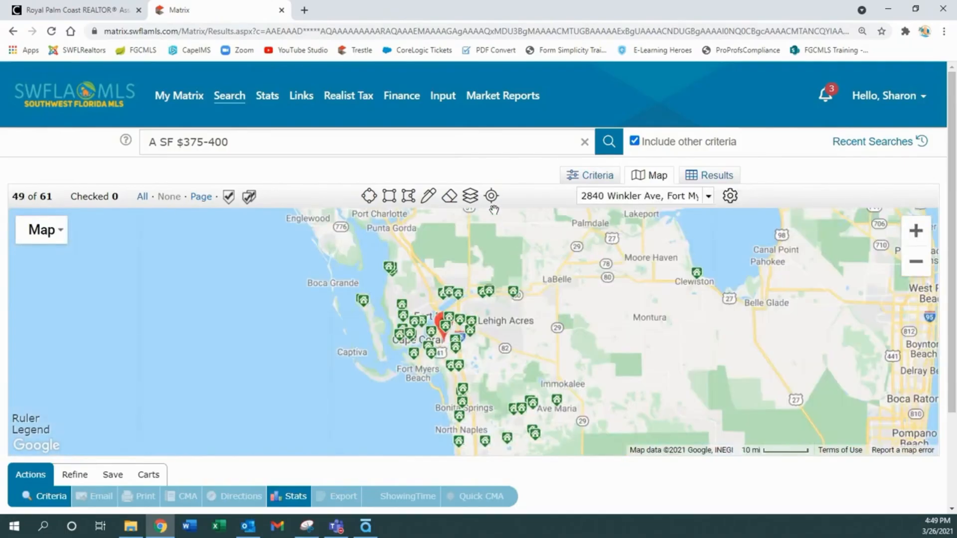
pyautogui.click(493, 200)
pyautogui.moveTo(610, 276); pyautogui.dragTo(272, 412)
pyautogui.moveTo(391, 238); pyautogui.dragTo(397, 426)
pyautogui.moveTo(215, 277); pyautogui.dragTo(619, 470)
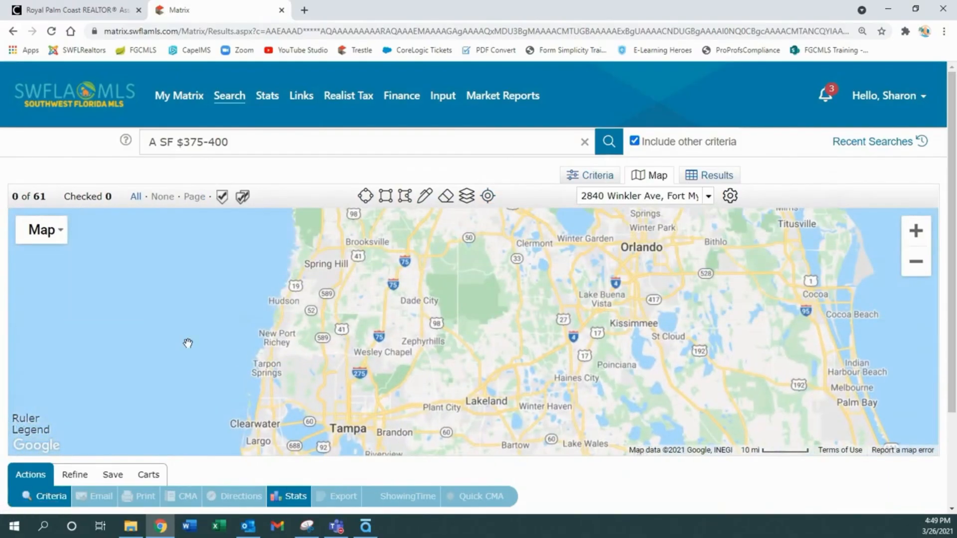
pyautogui.moveTo(188, 342); pyautogui.dragTo(887, 327)
pyautogui.moveTo(373, 349); pyautogui.dragTo(599, 309)
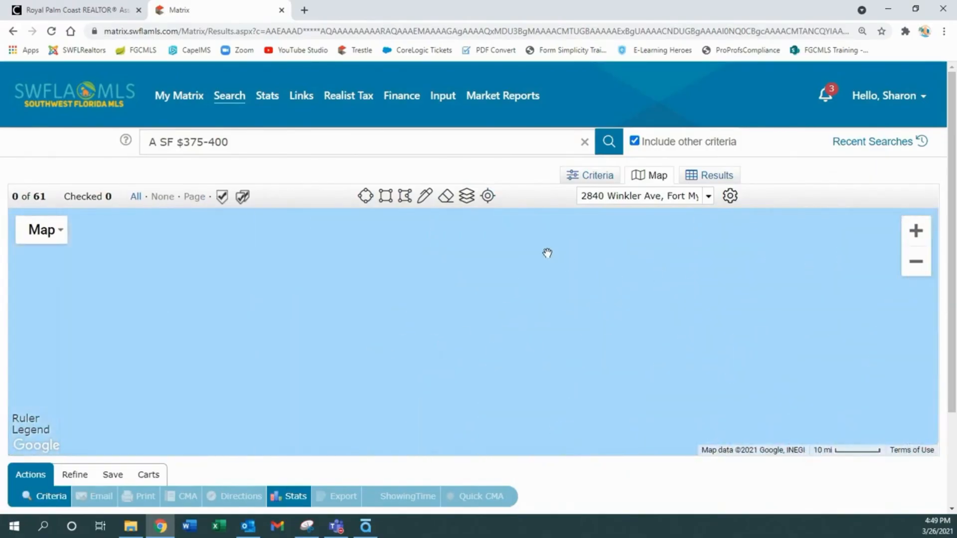
# - Recenter the map on the listings, zoom in one level and nudge it to show 56 of 61 from Punta Gorda to Naples
pyautogui.click(488, 197)
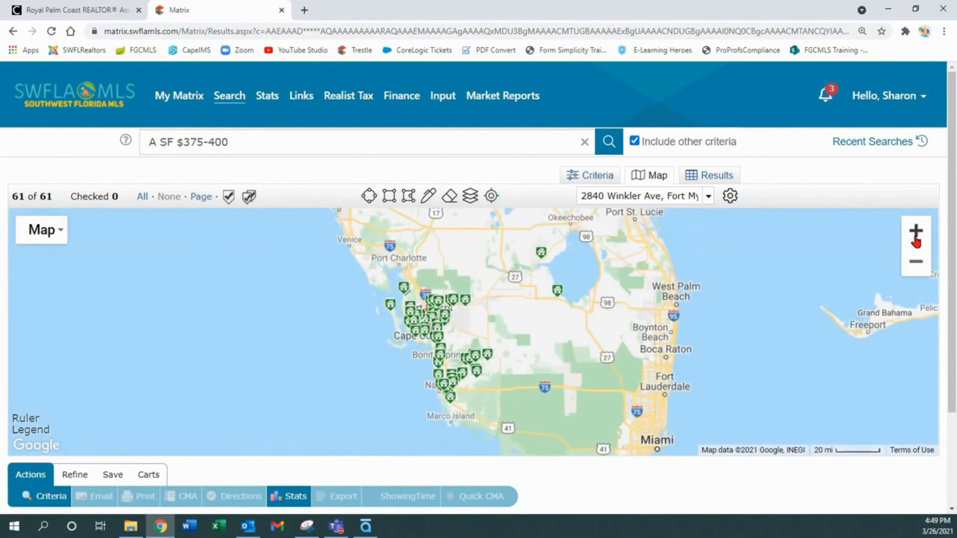
pyautogui.click(916, 242)
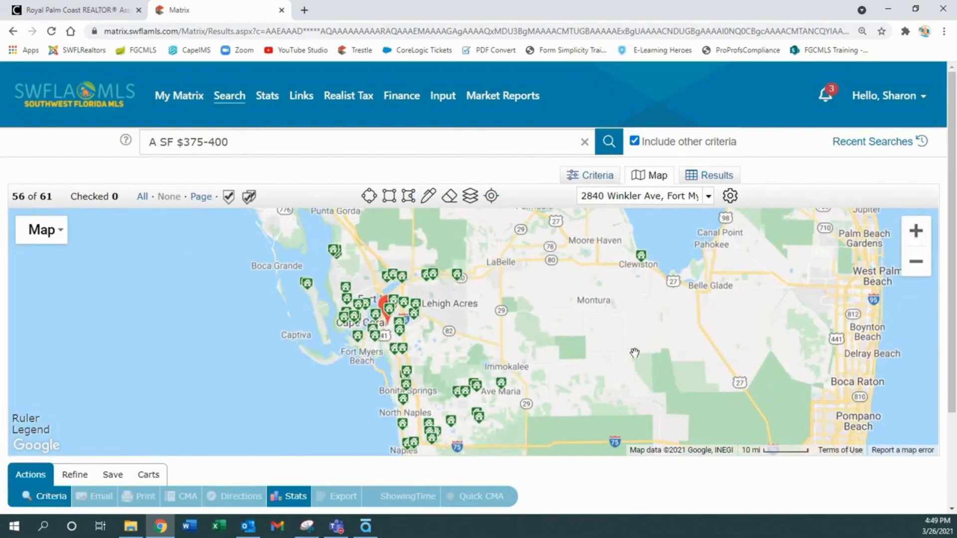
pyautogui.moveTo(599, 360); pyautogui.dragTo(613, 346)
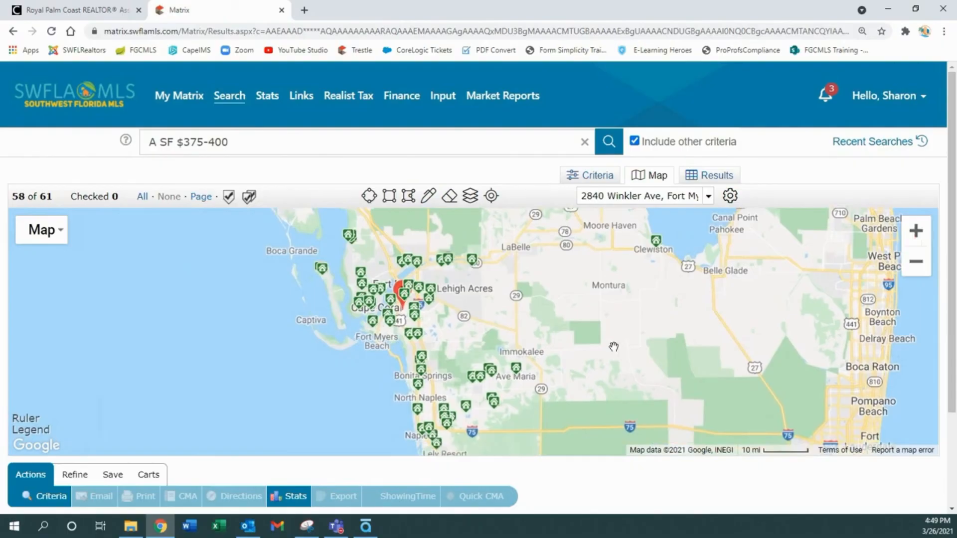